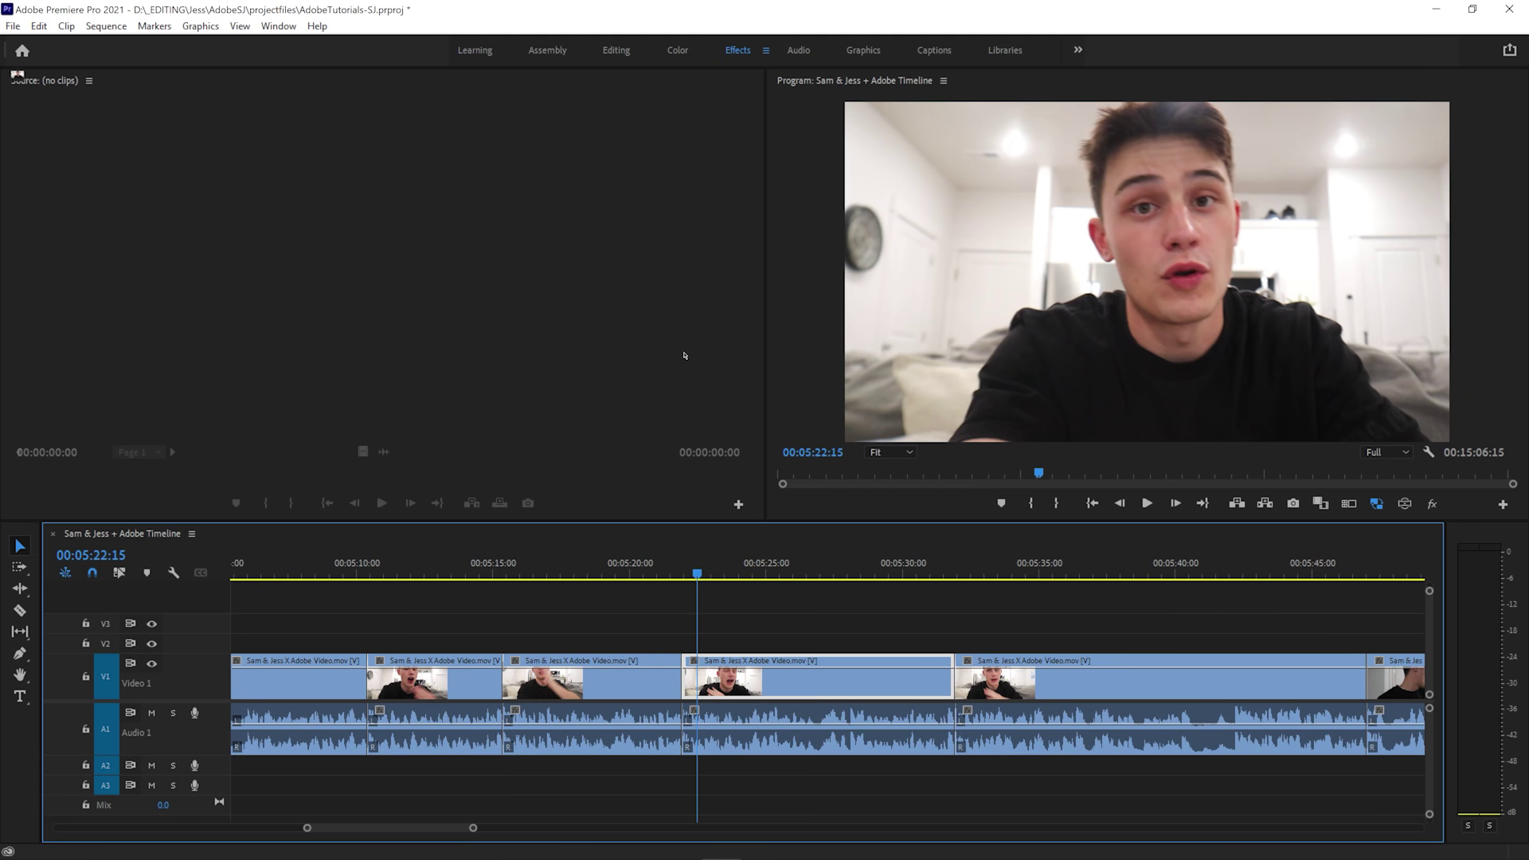
# Step: Switch to the Effects workspace with Alt+Shift+0 so the effects library shows
pyautogui.hotkey('alt', 'shift', '0')
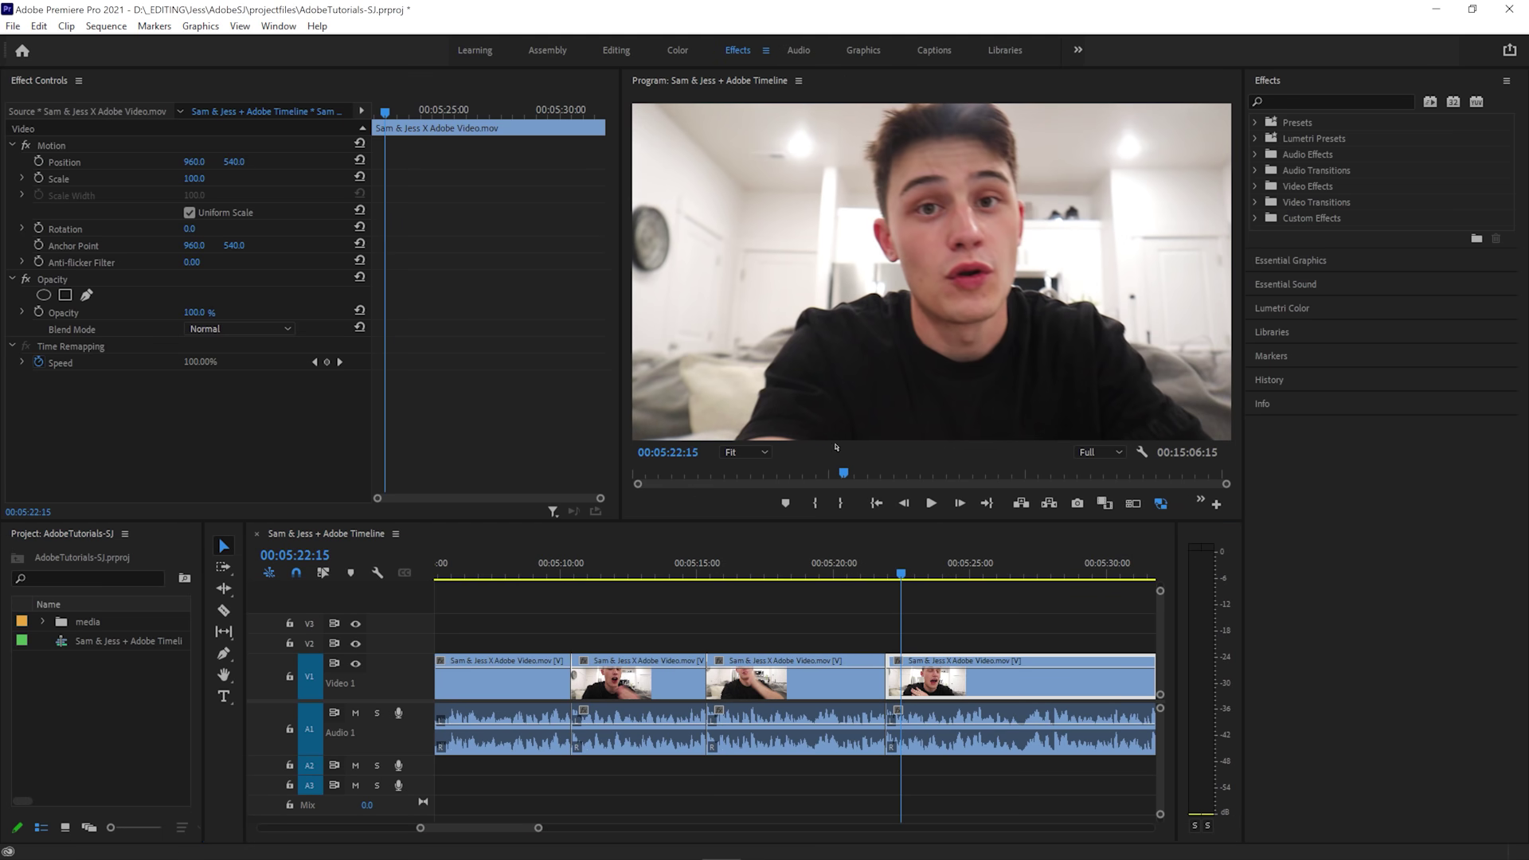
pyautogui.scroll(-3, 797, 717)
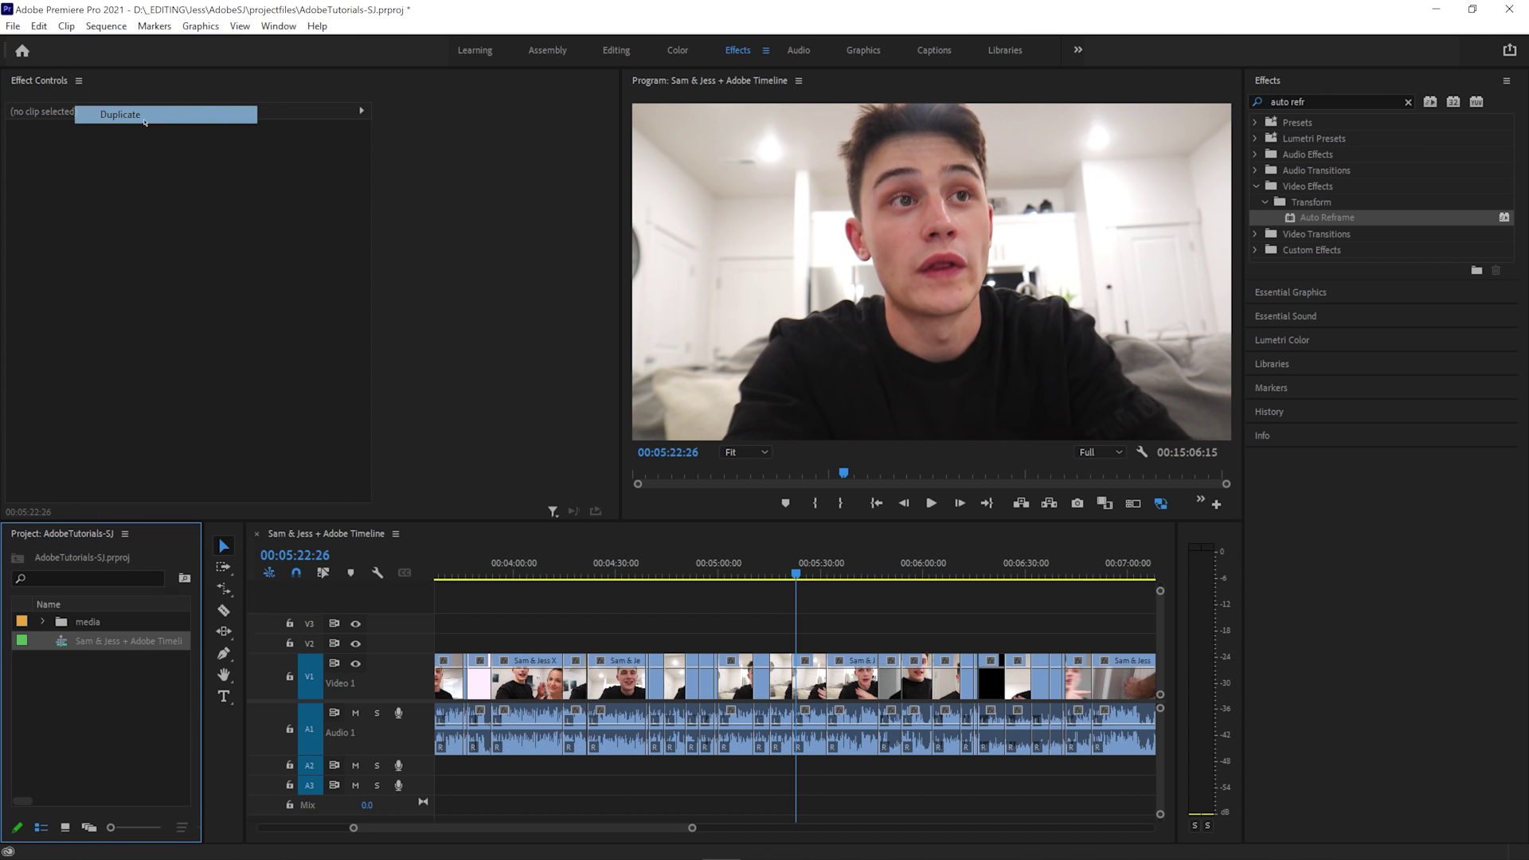
# Step: Make the 'Sam & Jess + Adobe Timeline Vertical' copy and set its frame to 1080×1920, discarding previews
pyautogui.click(66, 25)
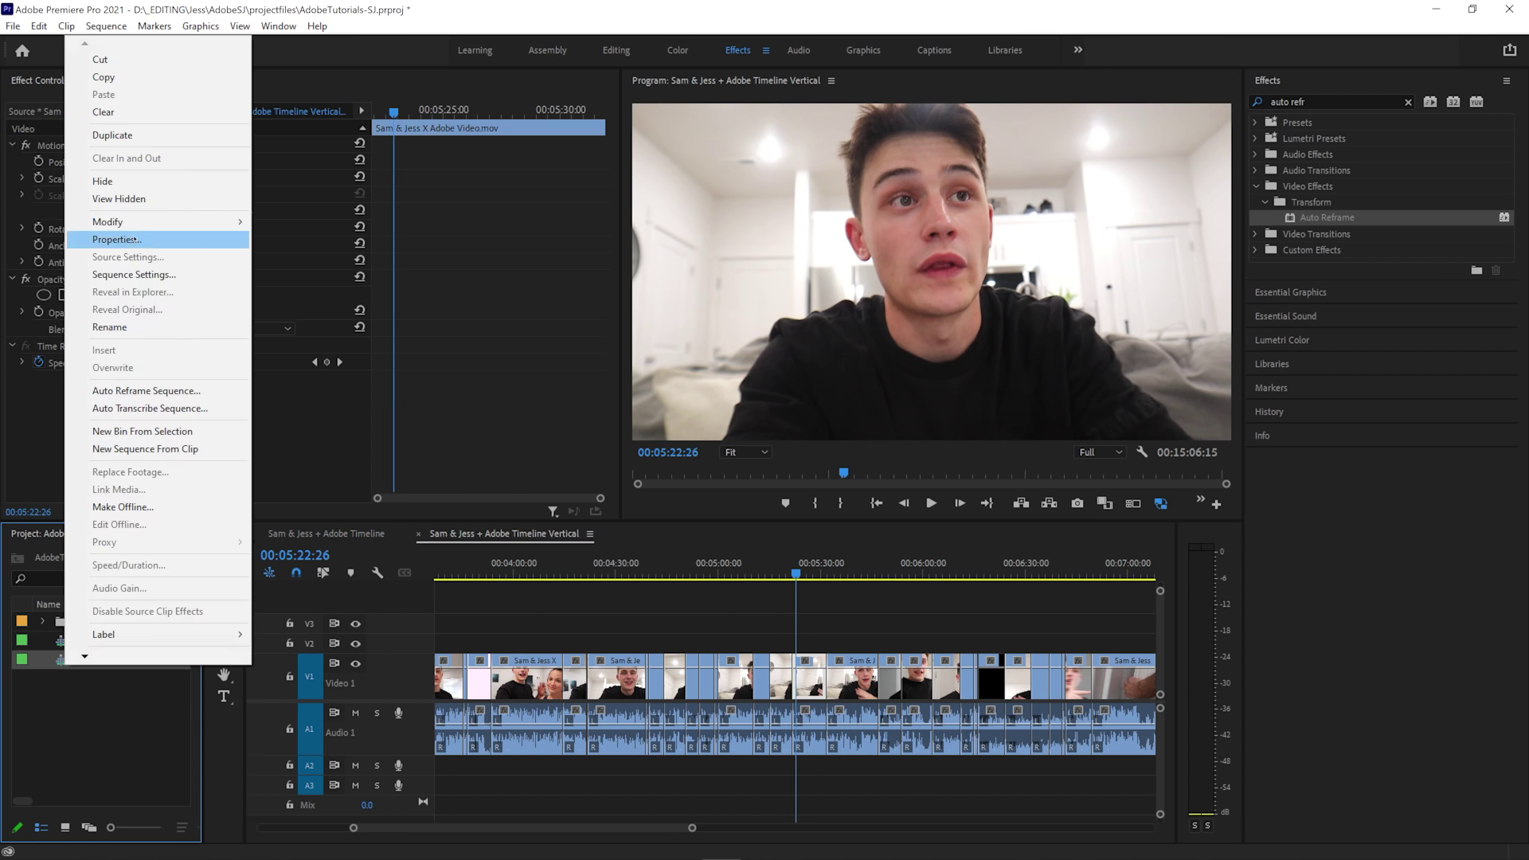
pyautogui.click(134, 274)
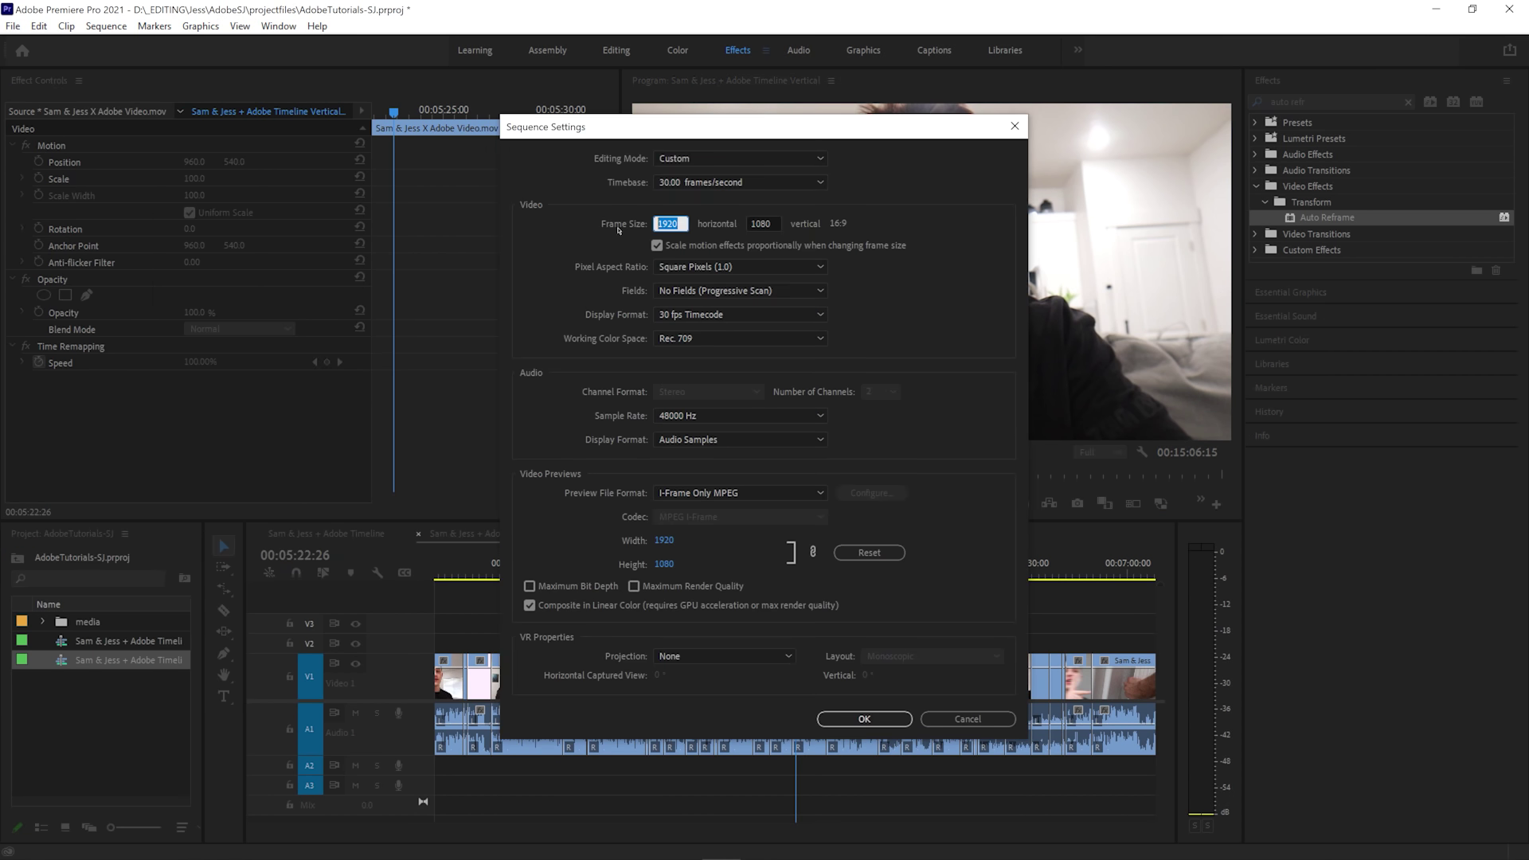
pyautogui.click(864, 719)
pyautogui.click(846, 456)
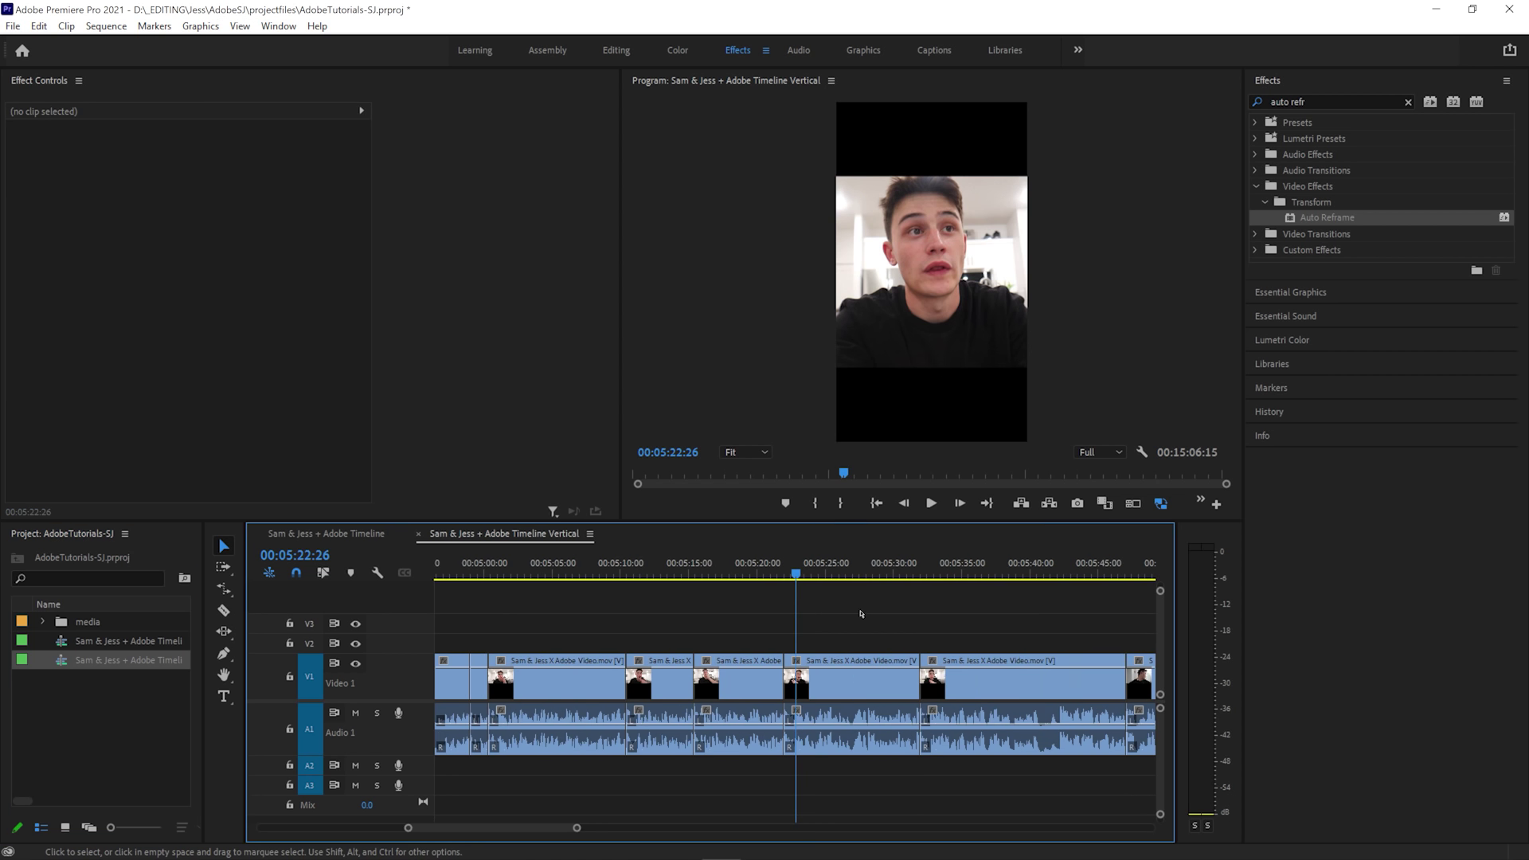
# Step: Fit the whole vertical sequence in the timeline and select a clip to inspect
pyautogui.press('-')
pyautogui.press('-')
pyautogui.press('-')
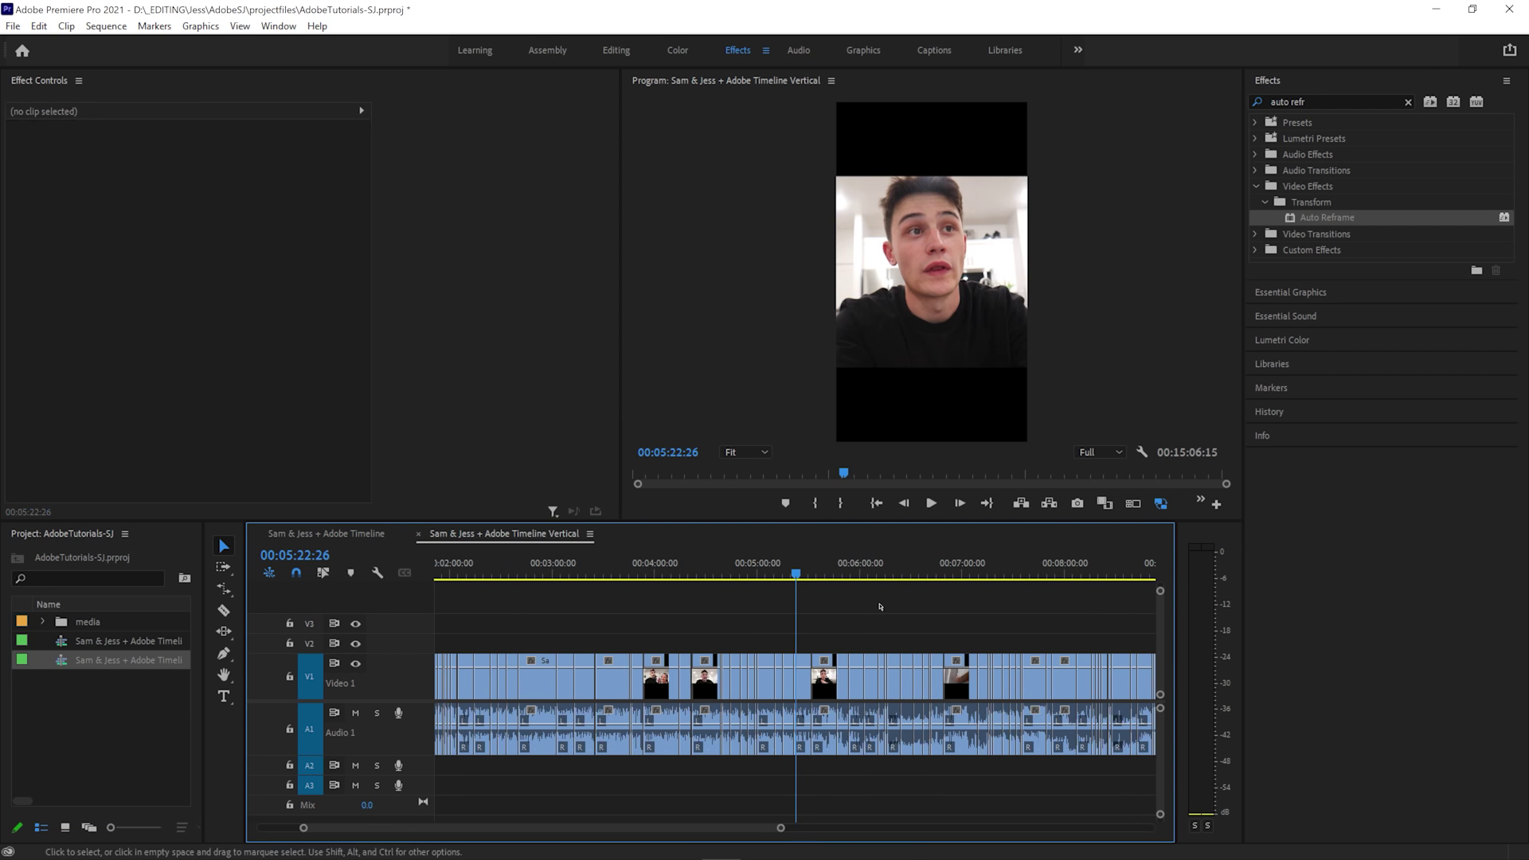
pyautogui.press('\\')
pyautogui.moveTo(590, 564); pyautogui.dragTo(473, 563)
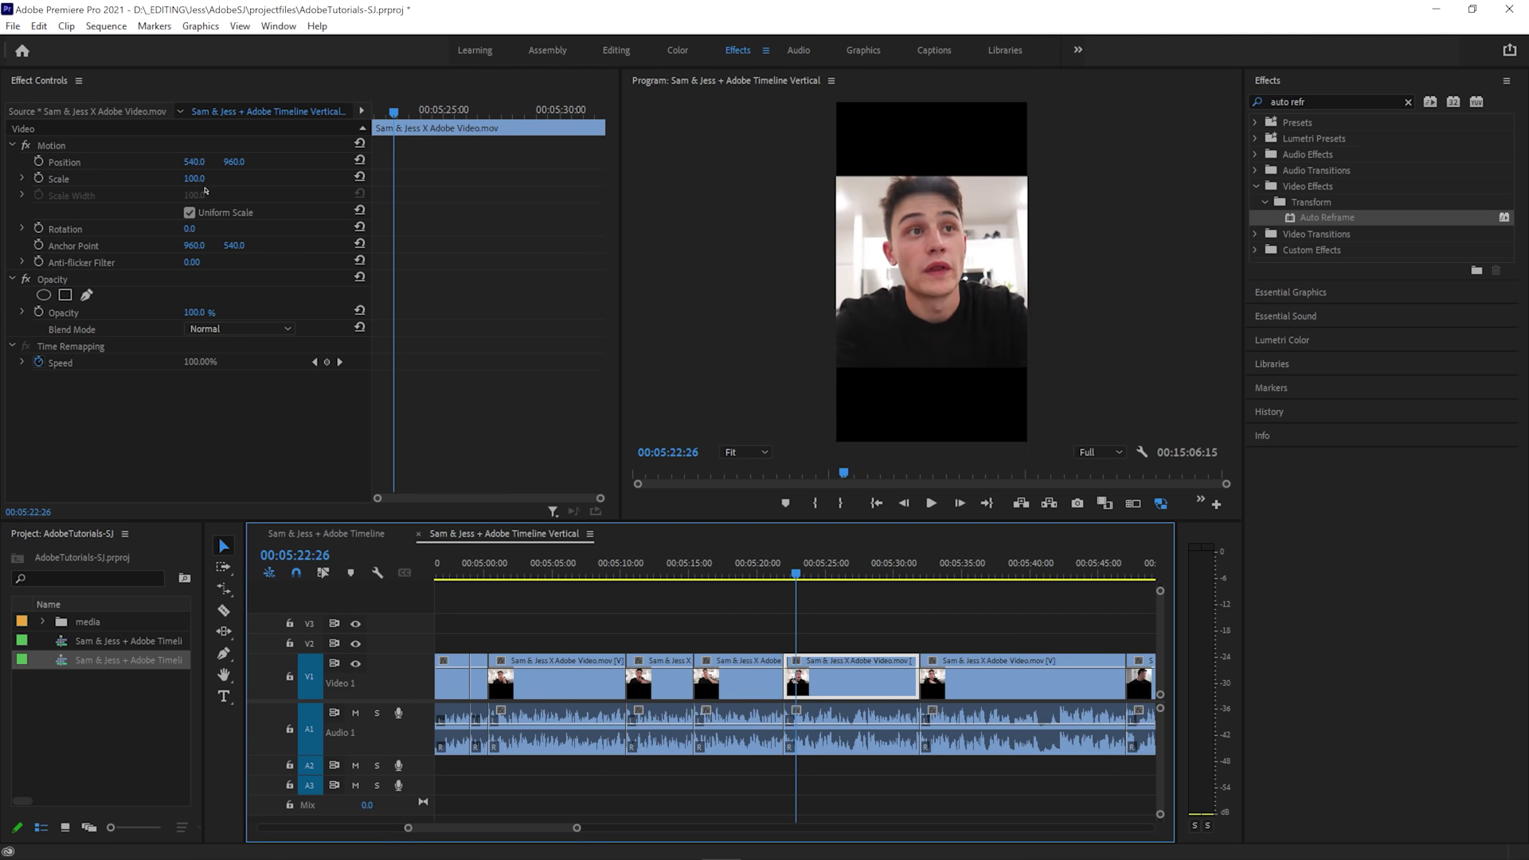
pyautogui.click(204, 190)
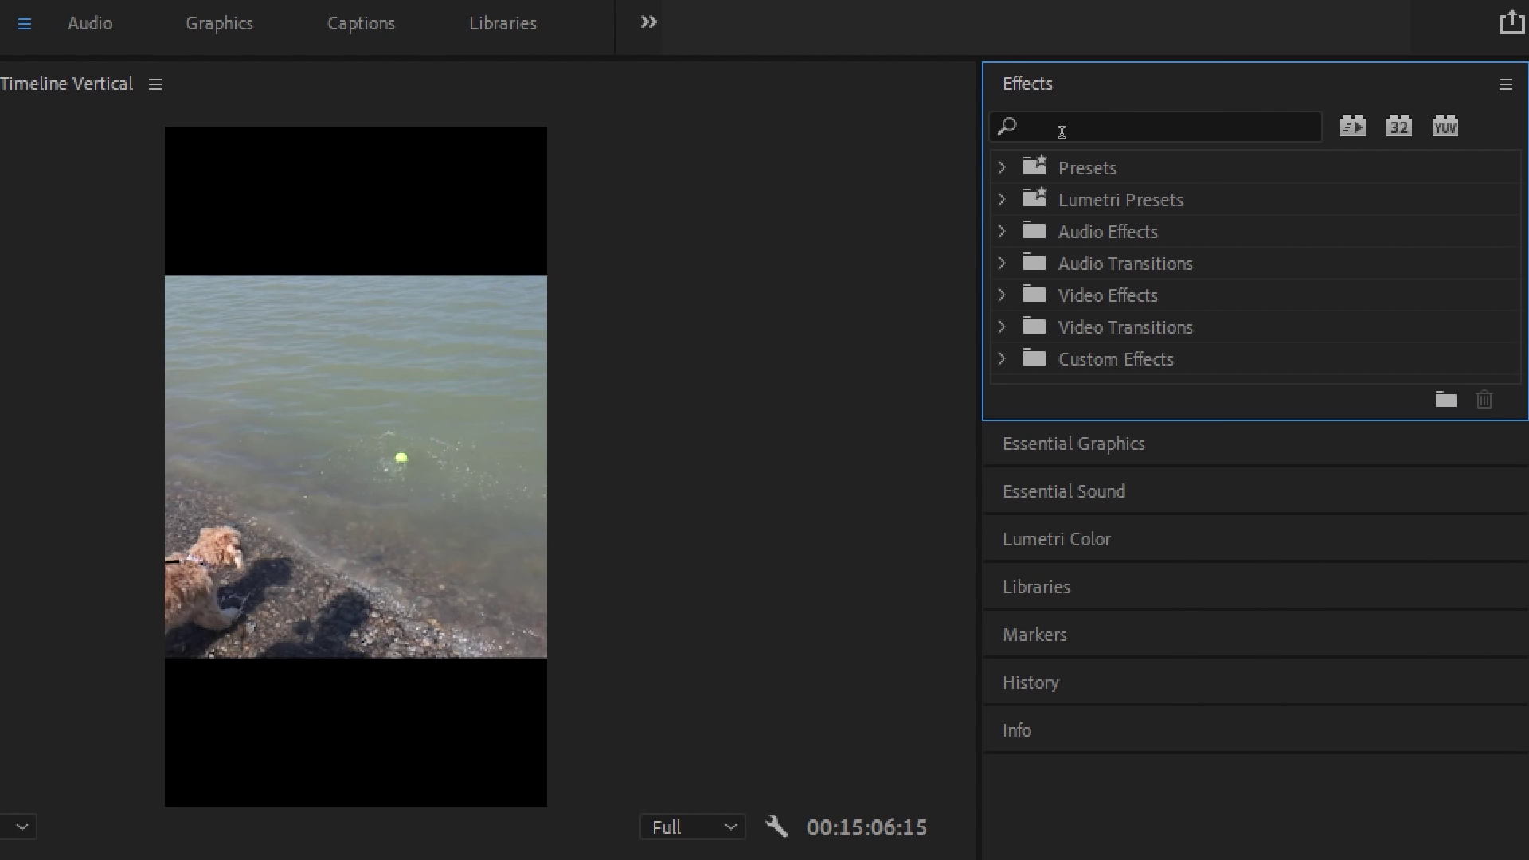
# Step: Find Auto Reframe via 'auto refr' and apply it to the dog-by-the-water clip and the next clip
pyautogui.click(1281, 108)
pyautogui.write('auto refr')
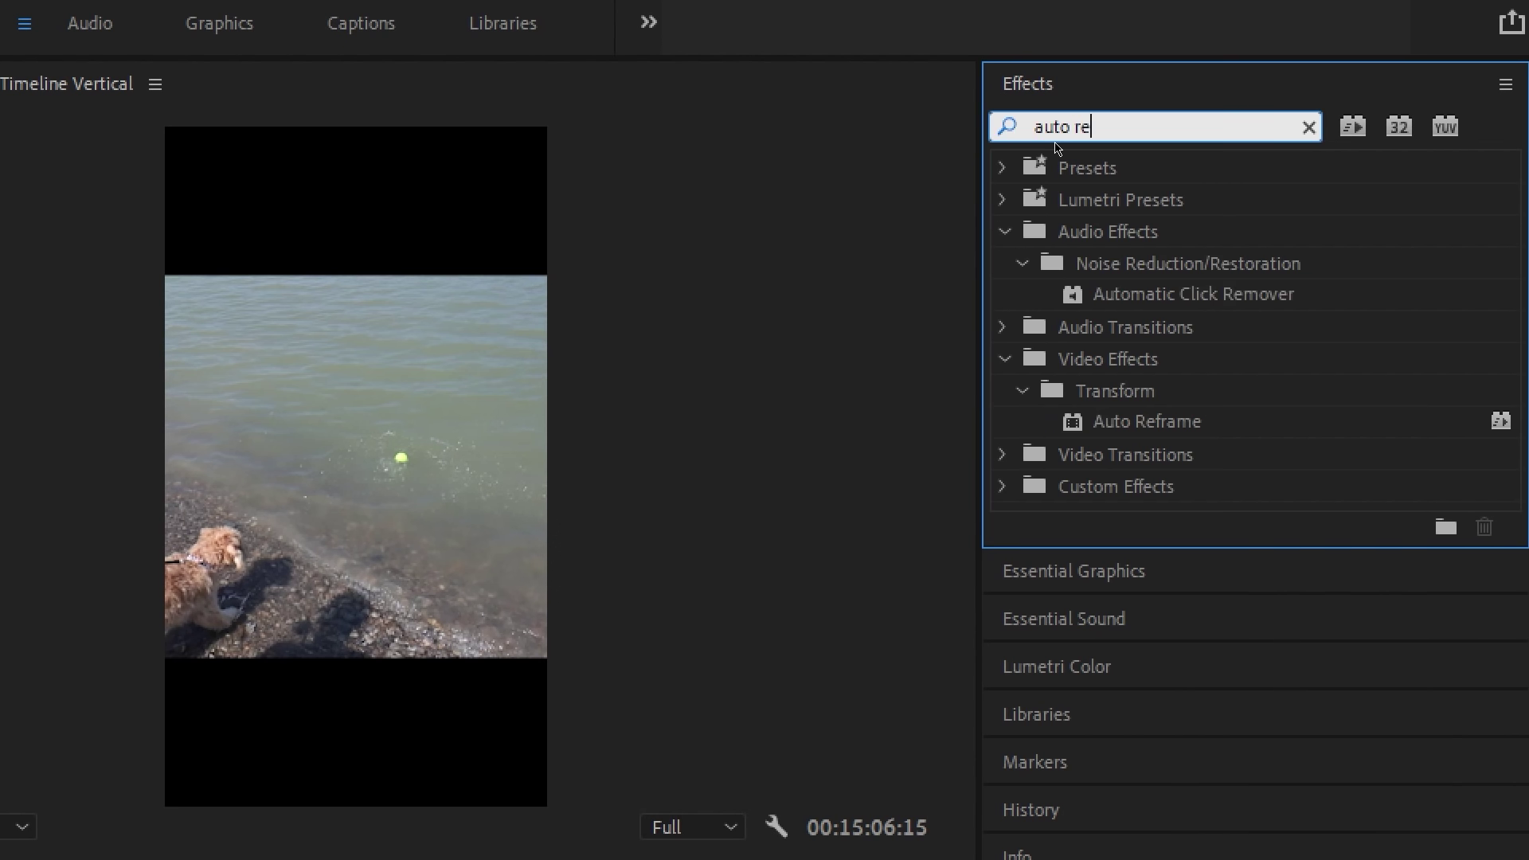
pyautogui.click(1167, 360)
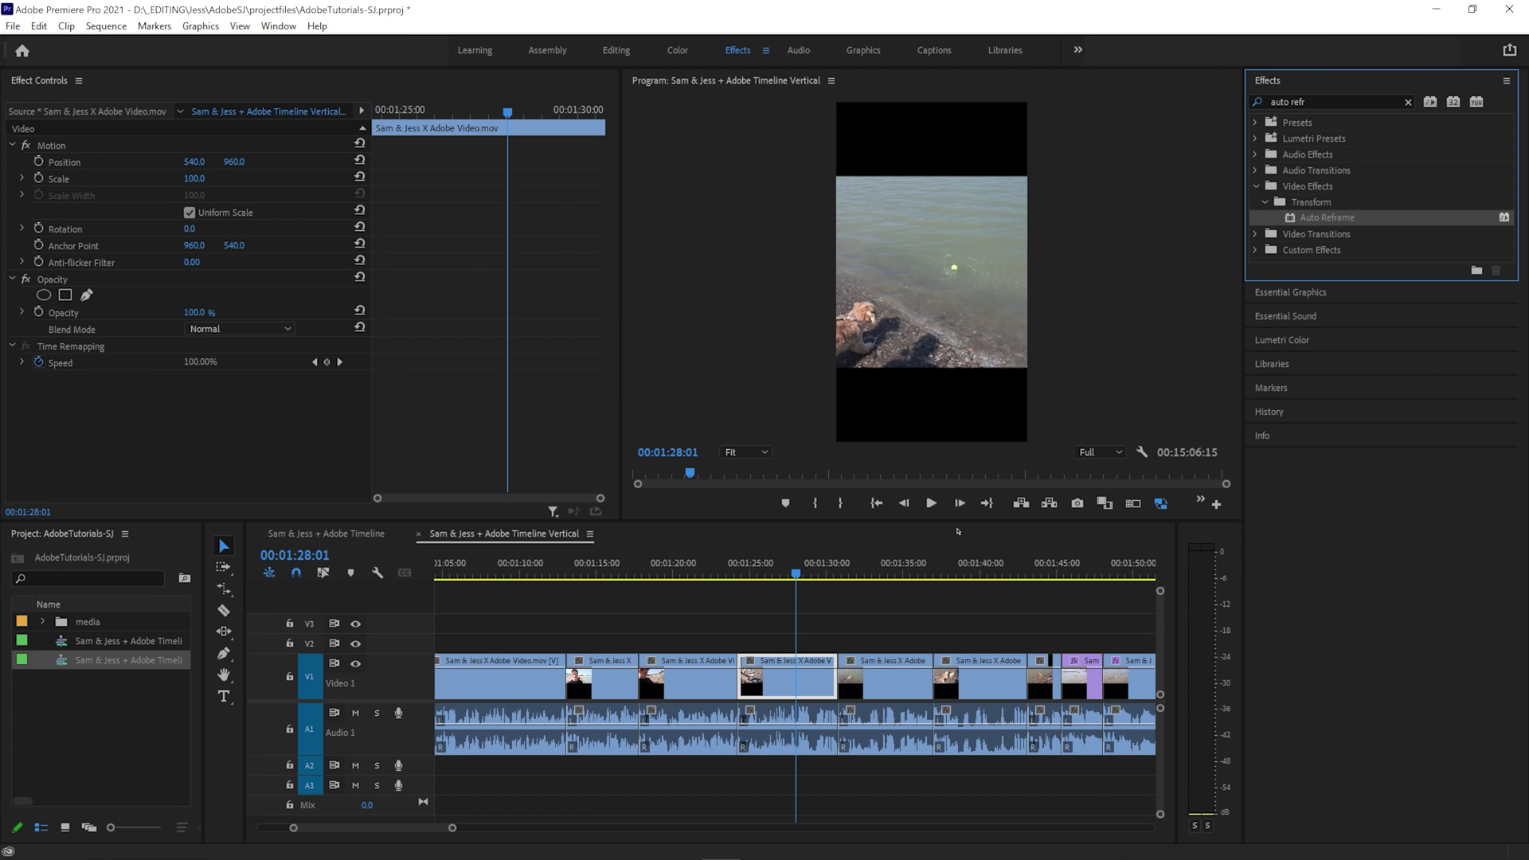
pyautogui.moveTo(818, 667); pyautogui.dragTo(818, 669)
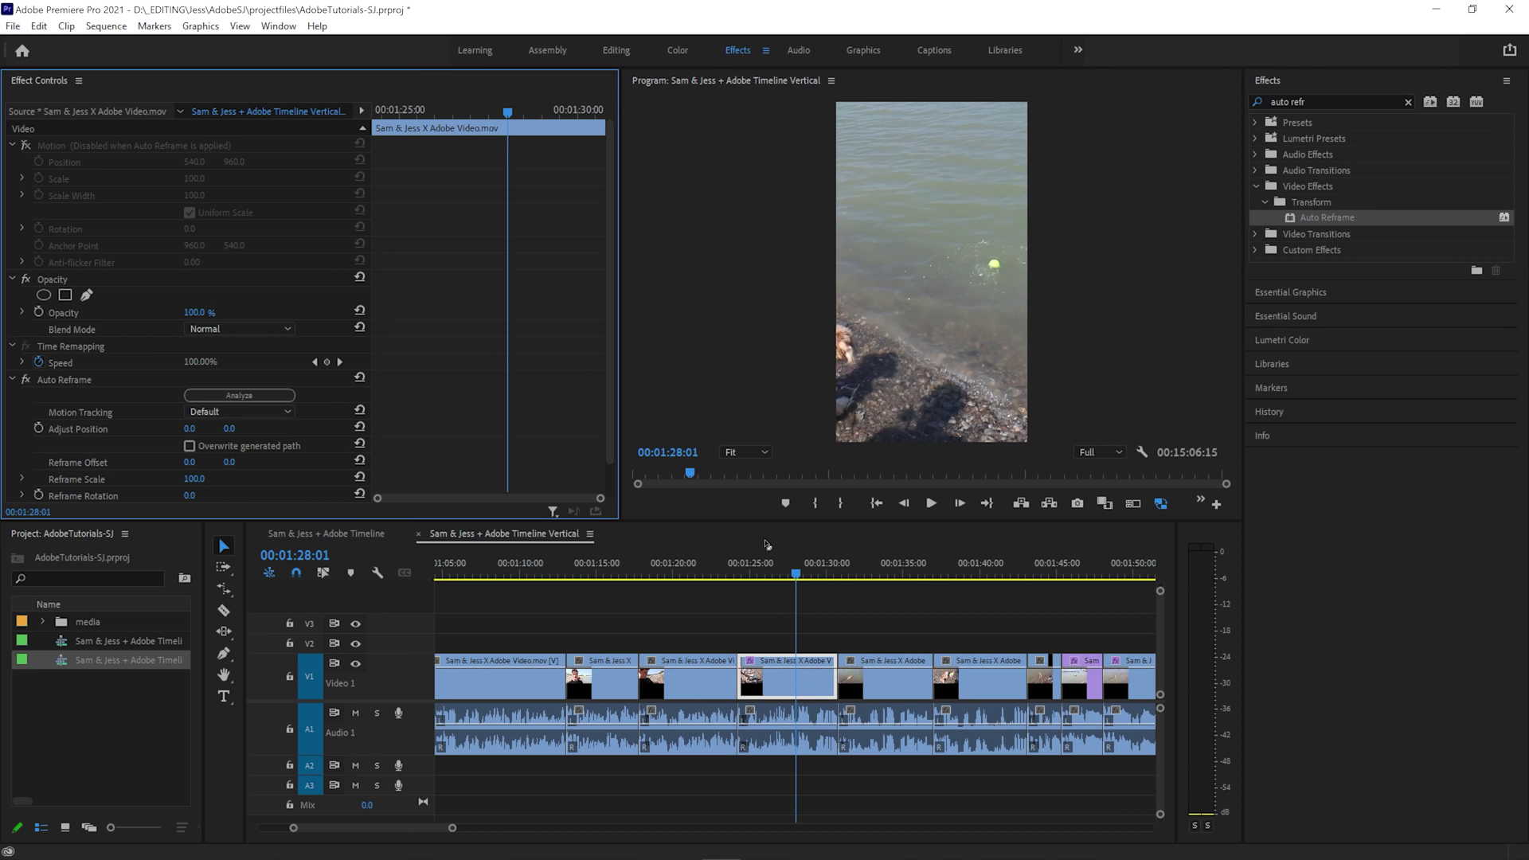
pyautogui.press('space')
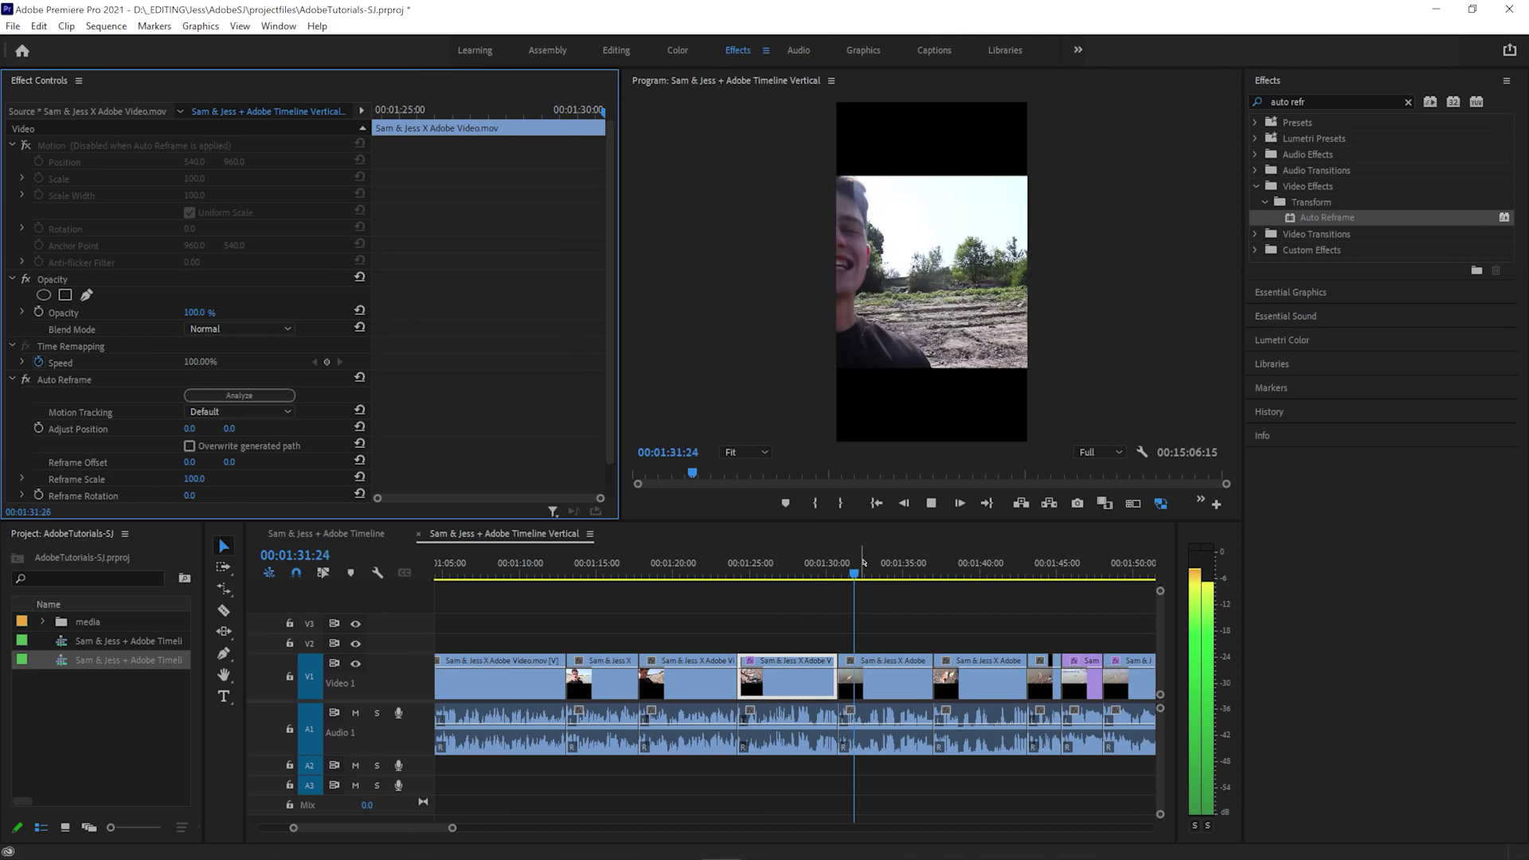
pyautogui.click(878, 676)
pyautogui.moveTo(1327, 218); pyautogui.dragTo(878, 676)
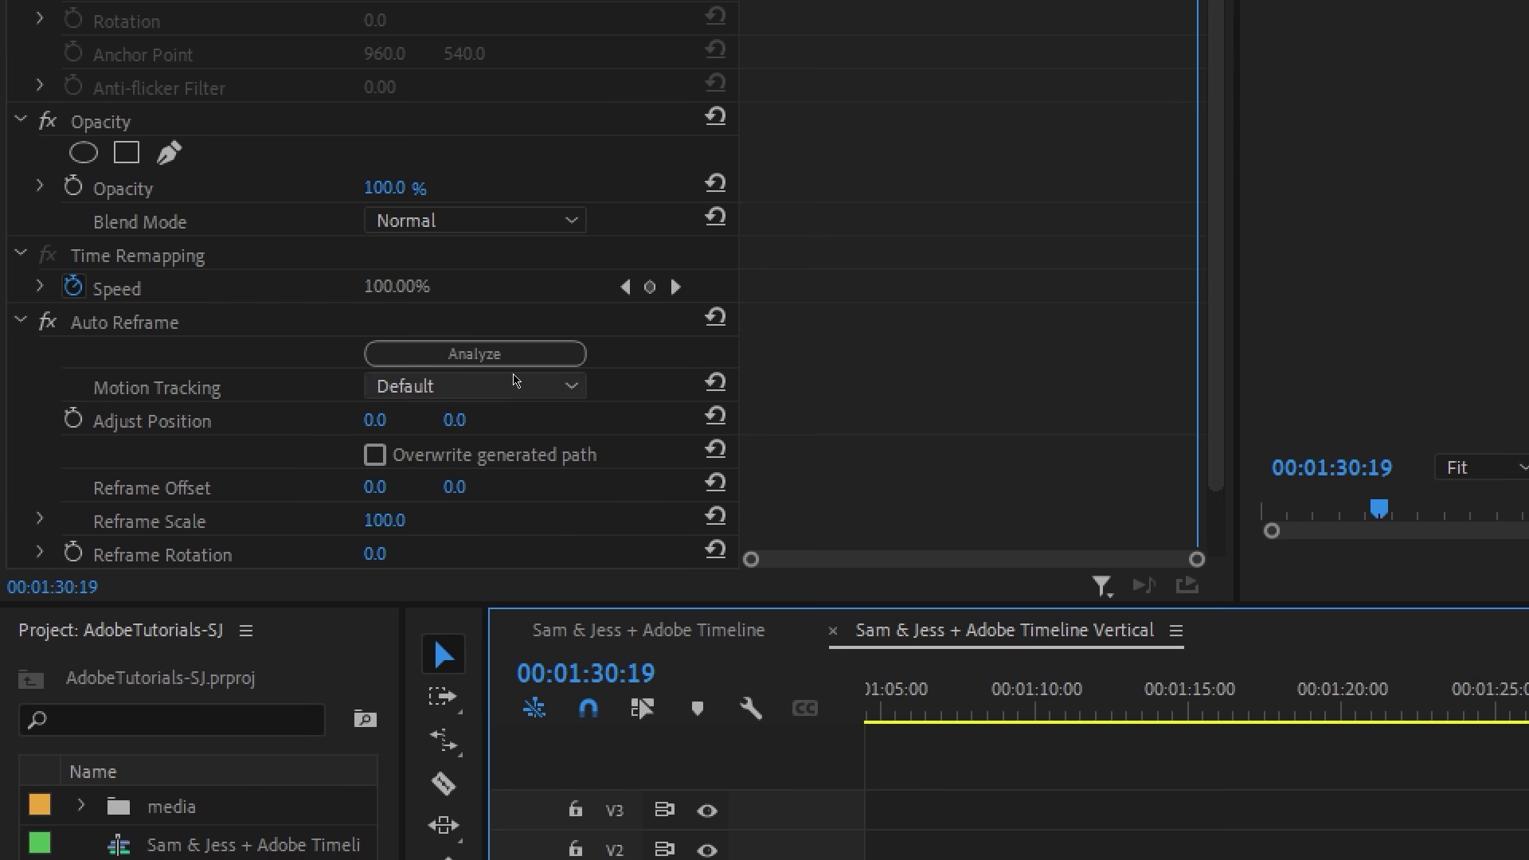
# Step: Set the ball clip's tracking to Faster Motion, try a 63° reframe rotation, then undo it
pyautogui.click(260, 411)
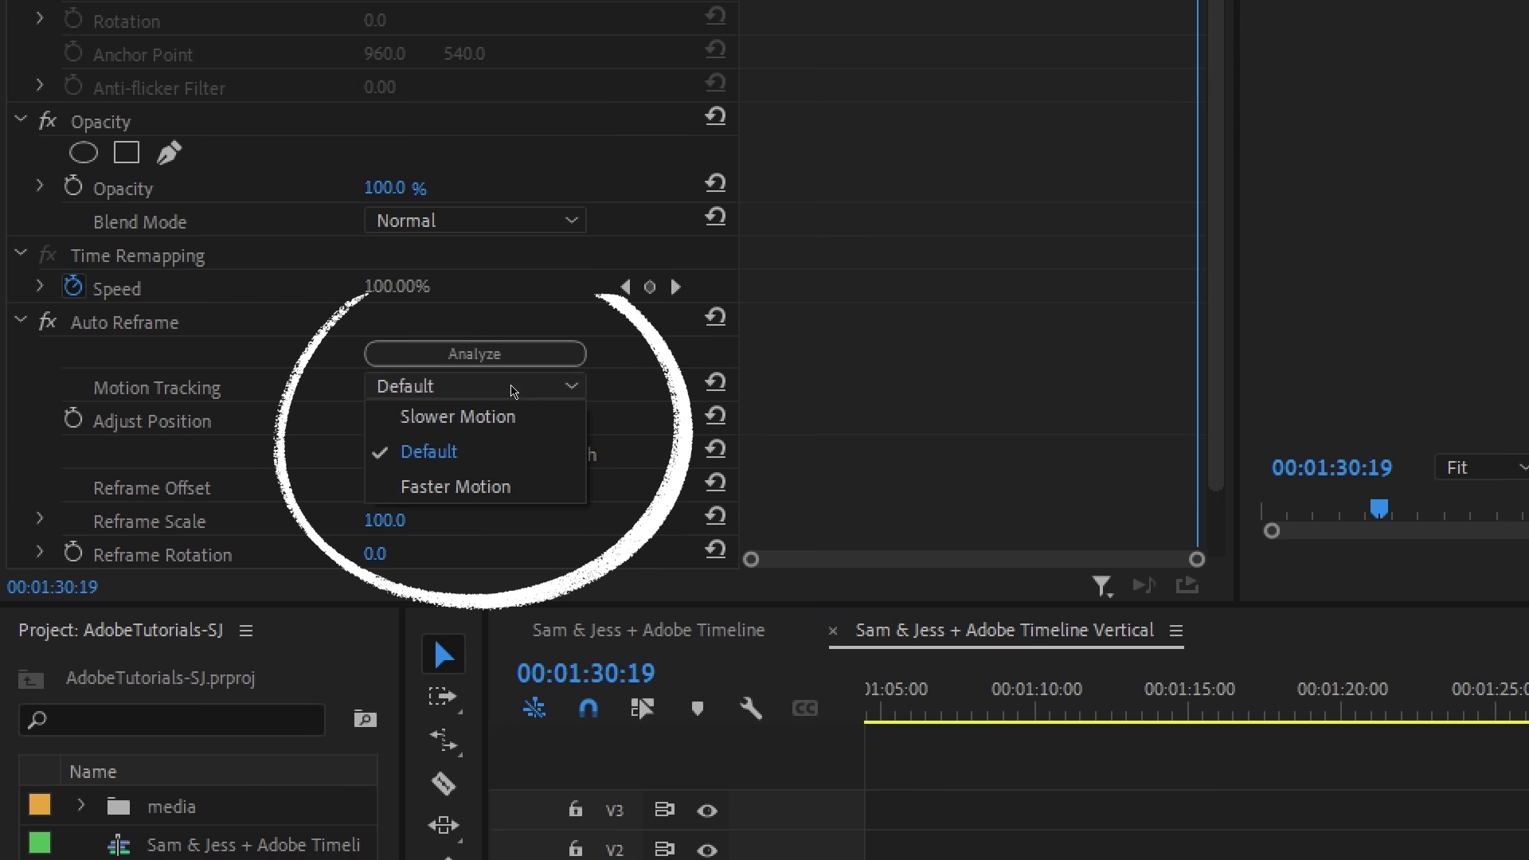
pyautogui.click(526, 487)
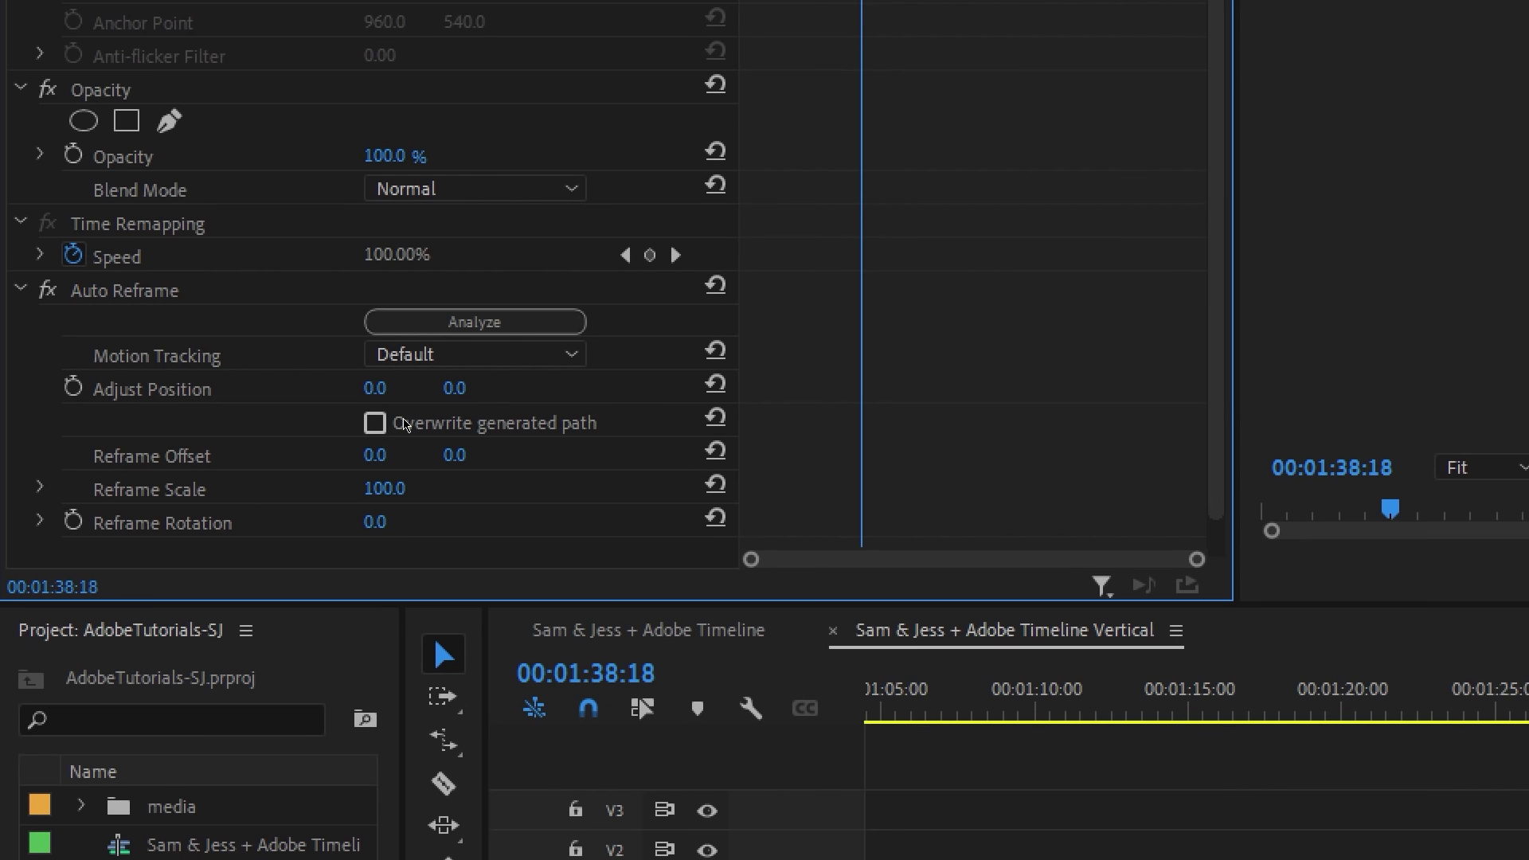
pyautogui.click(190, 430)
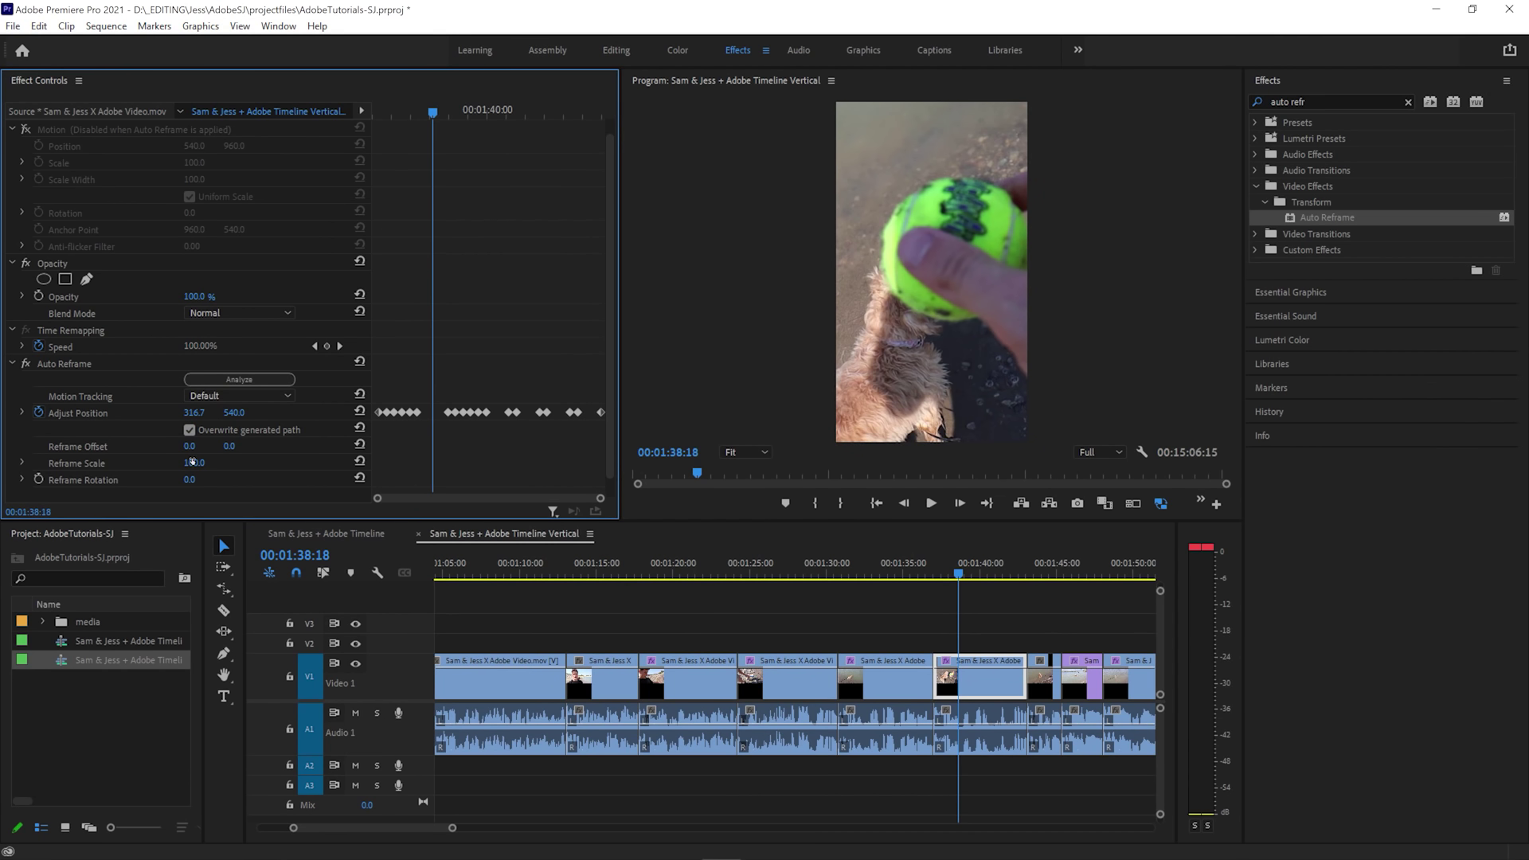
pyautogui.moveTo(191, 479); pyautogui.dragTo(240, 479)
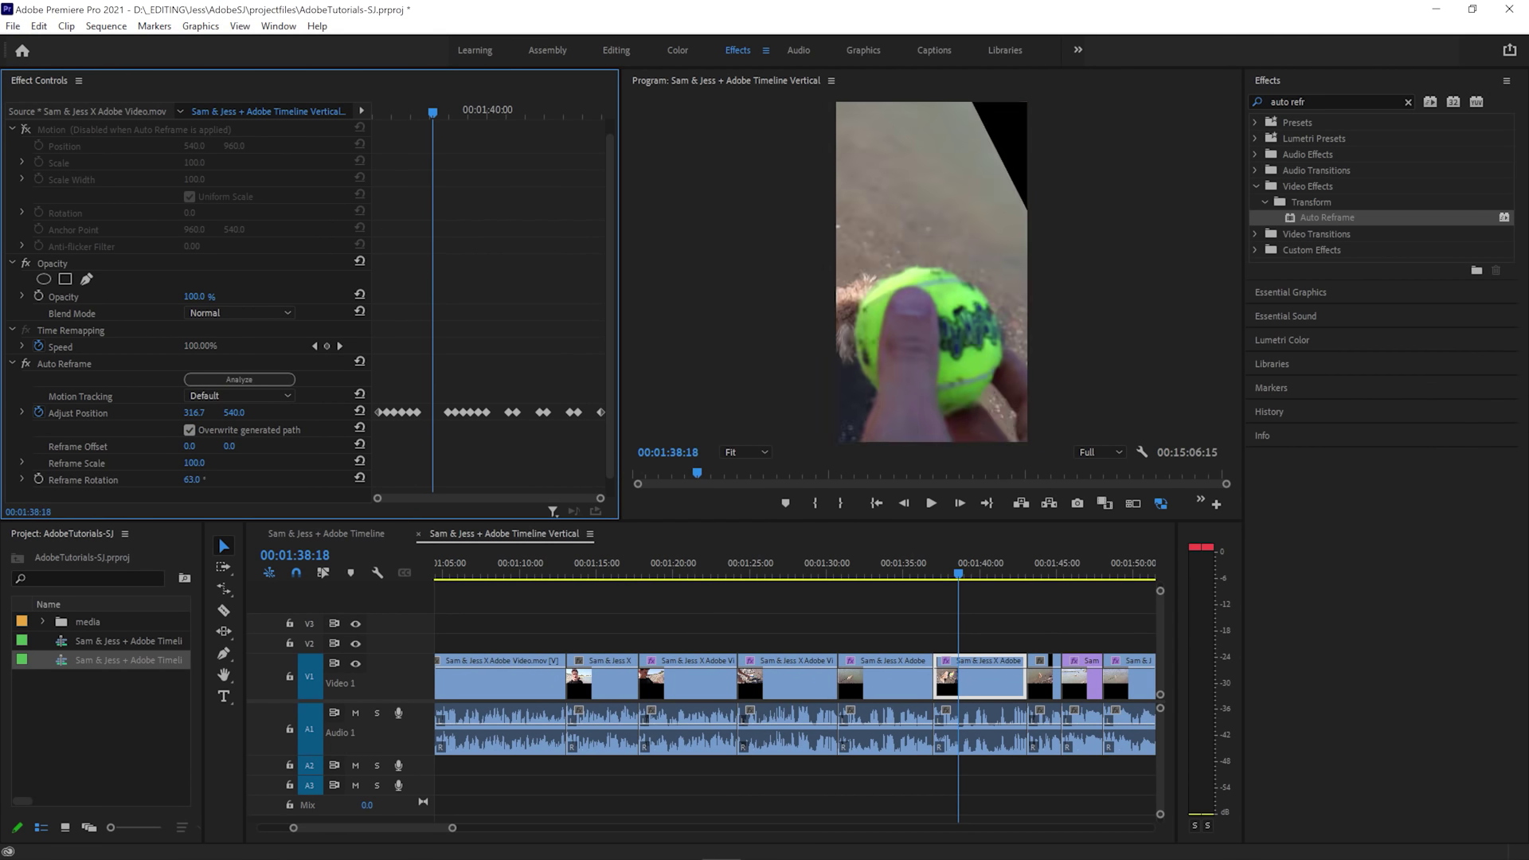
pyautogui.hotkey('ctrl', 'z')
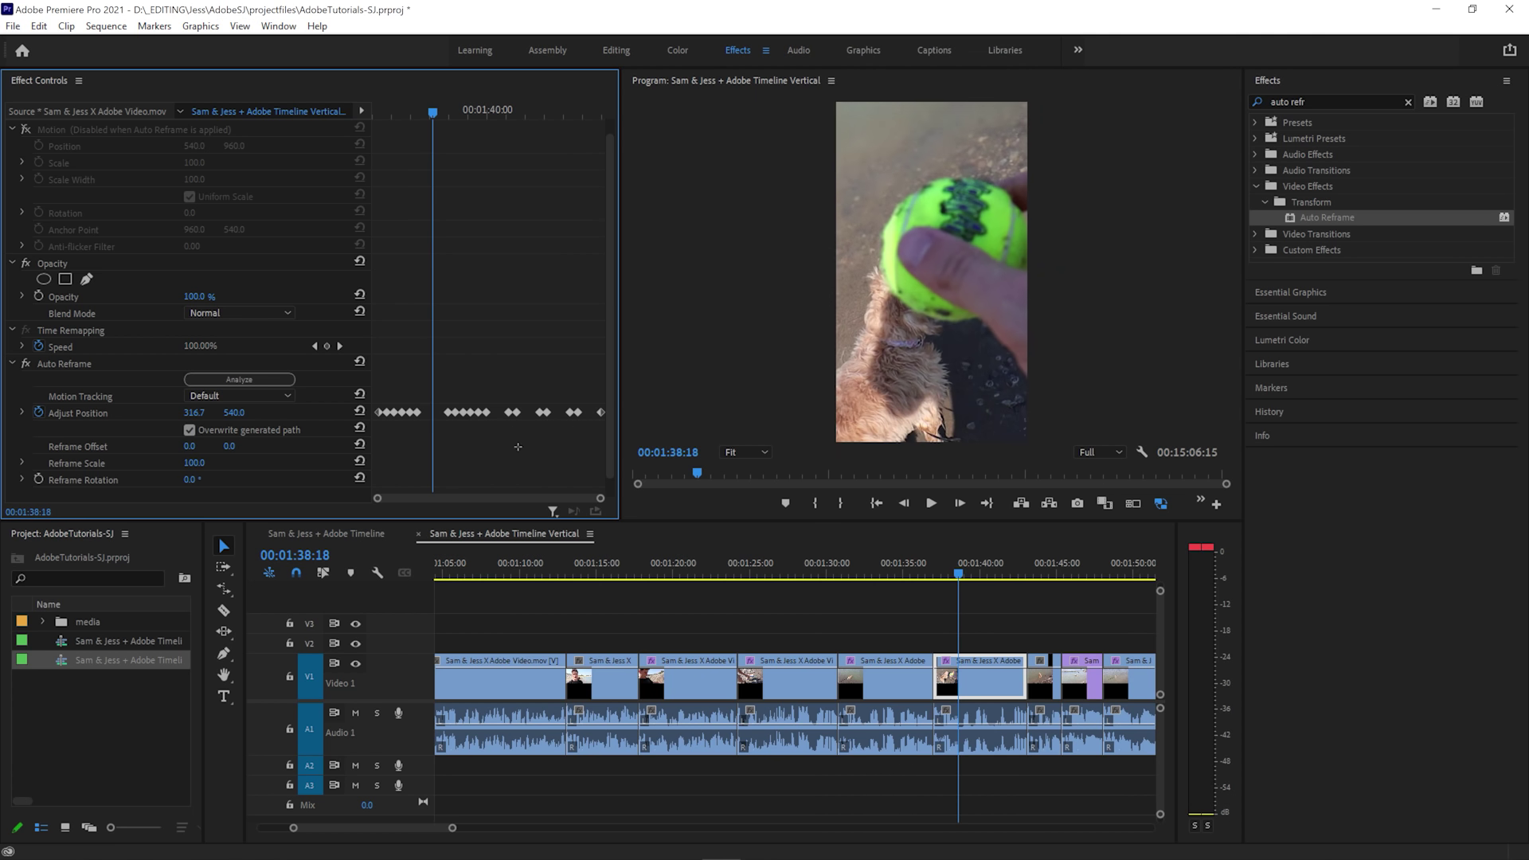
# Step: Apply Auto Reframe to the dog-in-water clip near 01:44 and play it back
pyautogui.moveTo(825, 568)
pyautogui.mouseDown()
pyautogui.moveTo(753, 570)
pyautogui.moveTo(835, 570)
pyautogui.mouseUp()
pyautogui.click(258, 412)
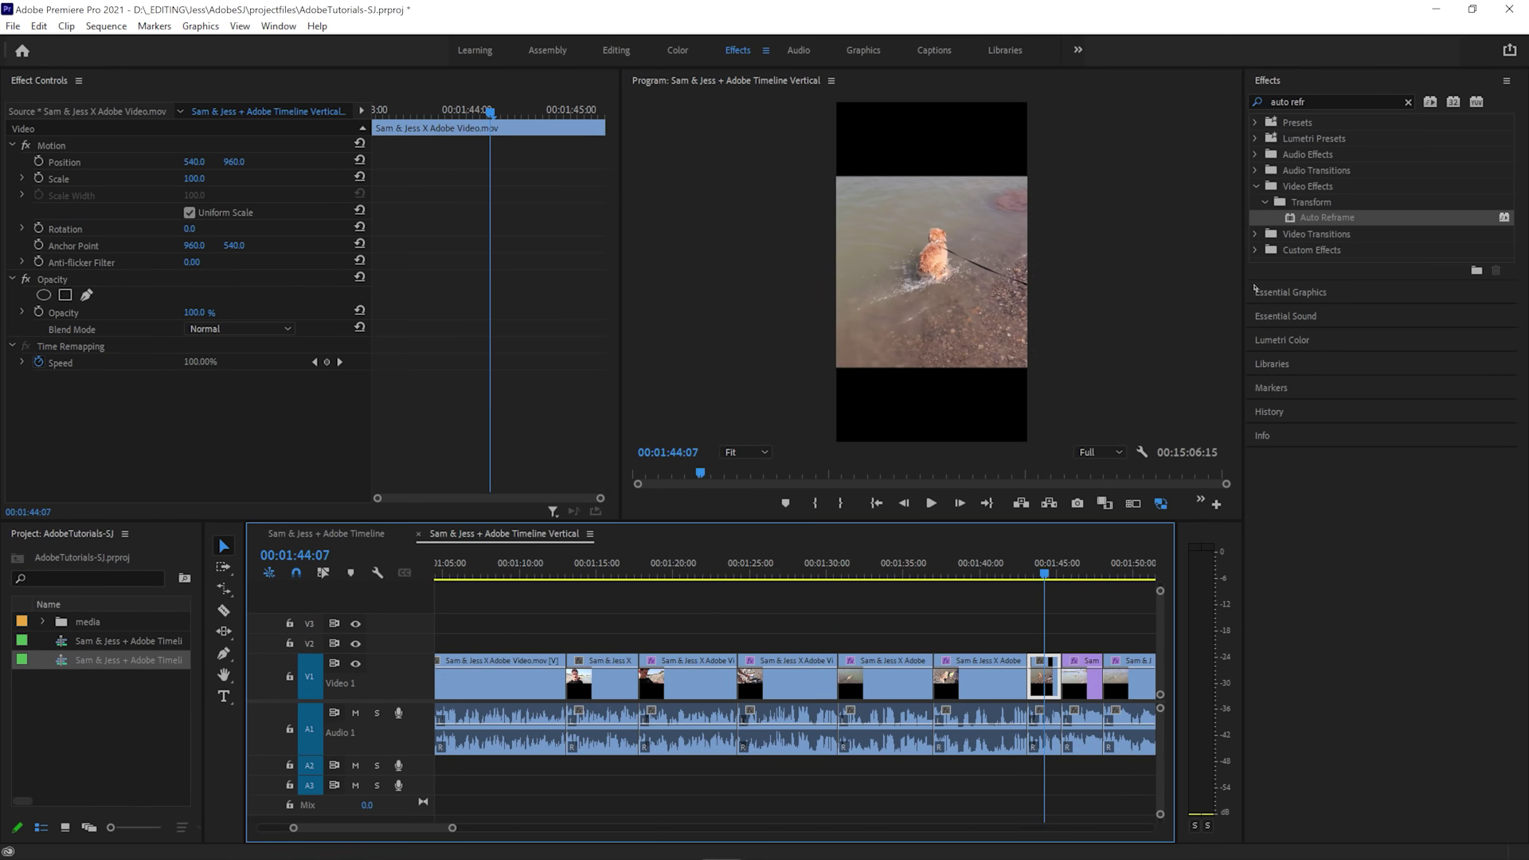
pyautogui.moveTo(1300, 220); pyautogui.dragTo(1043, 677)
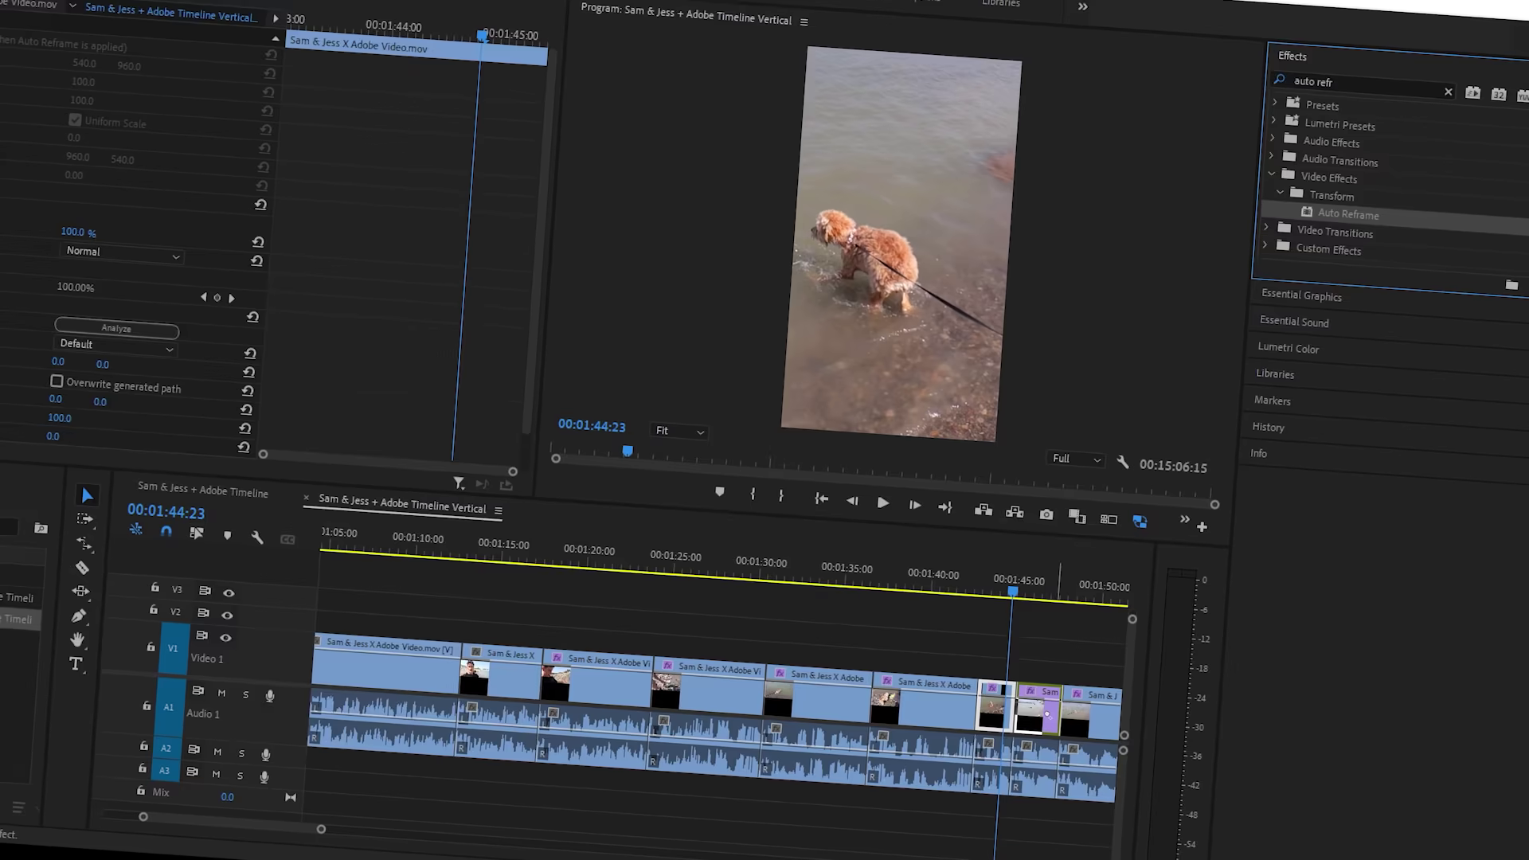
pyautogui.press('space')
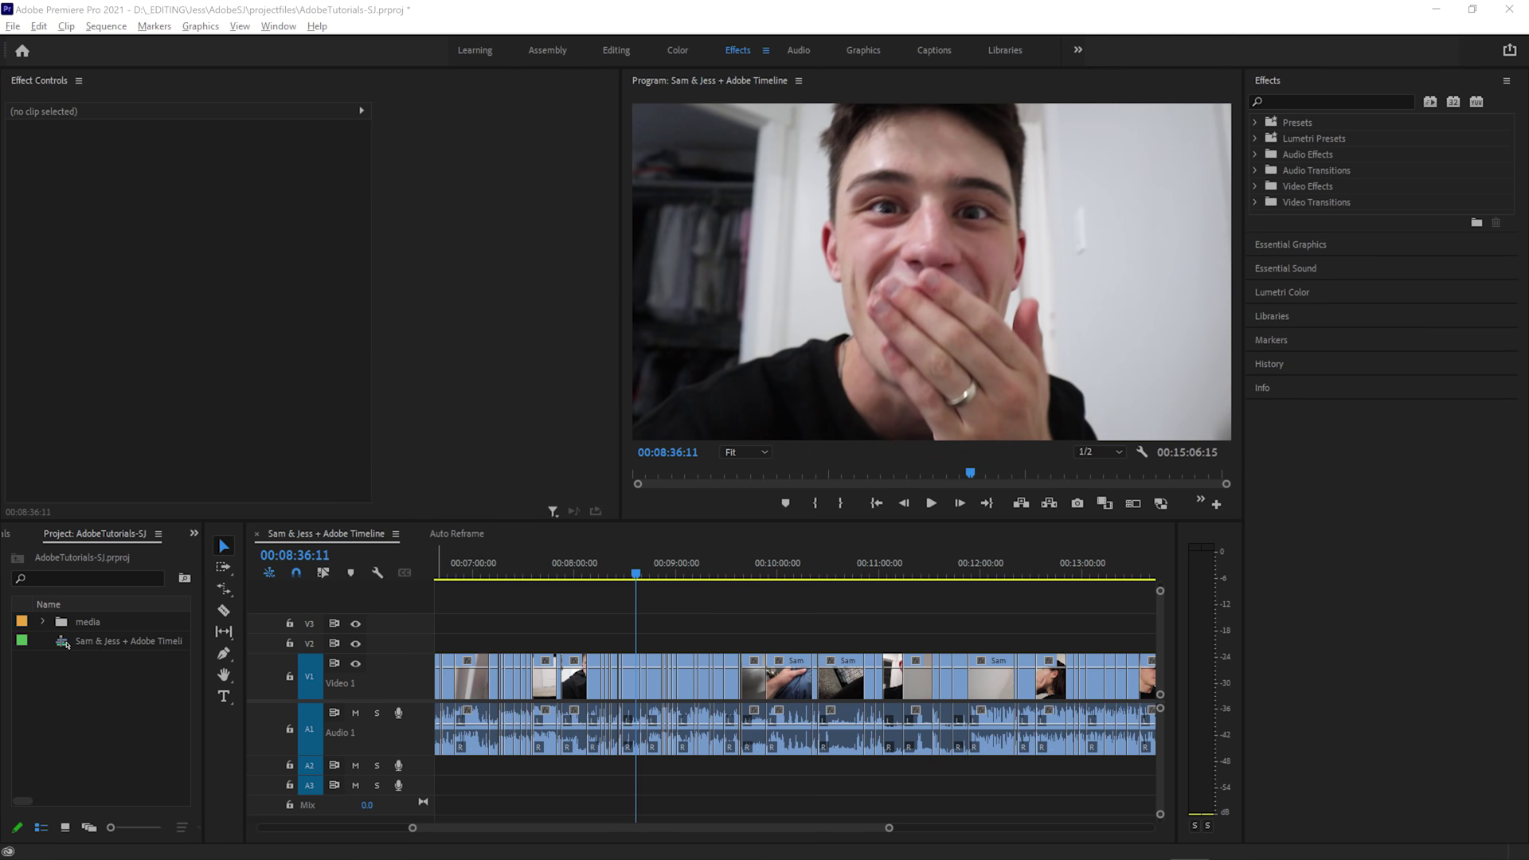
# Step: Run Auto Reframe Sequence on the original timeline with Vertical 4:5 and Faster Motion tracking
pyautogui.click(67, 645)
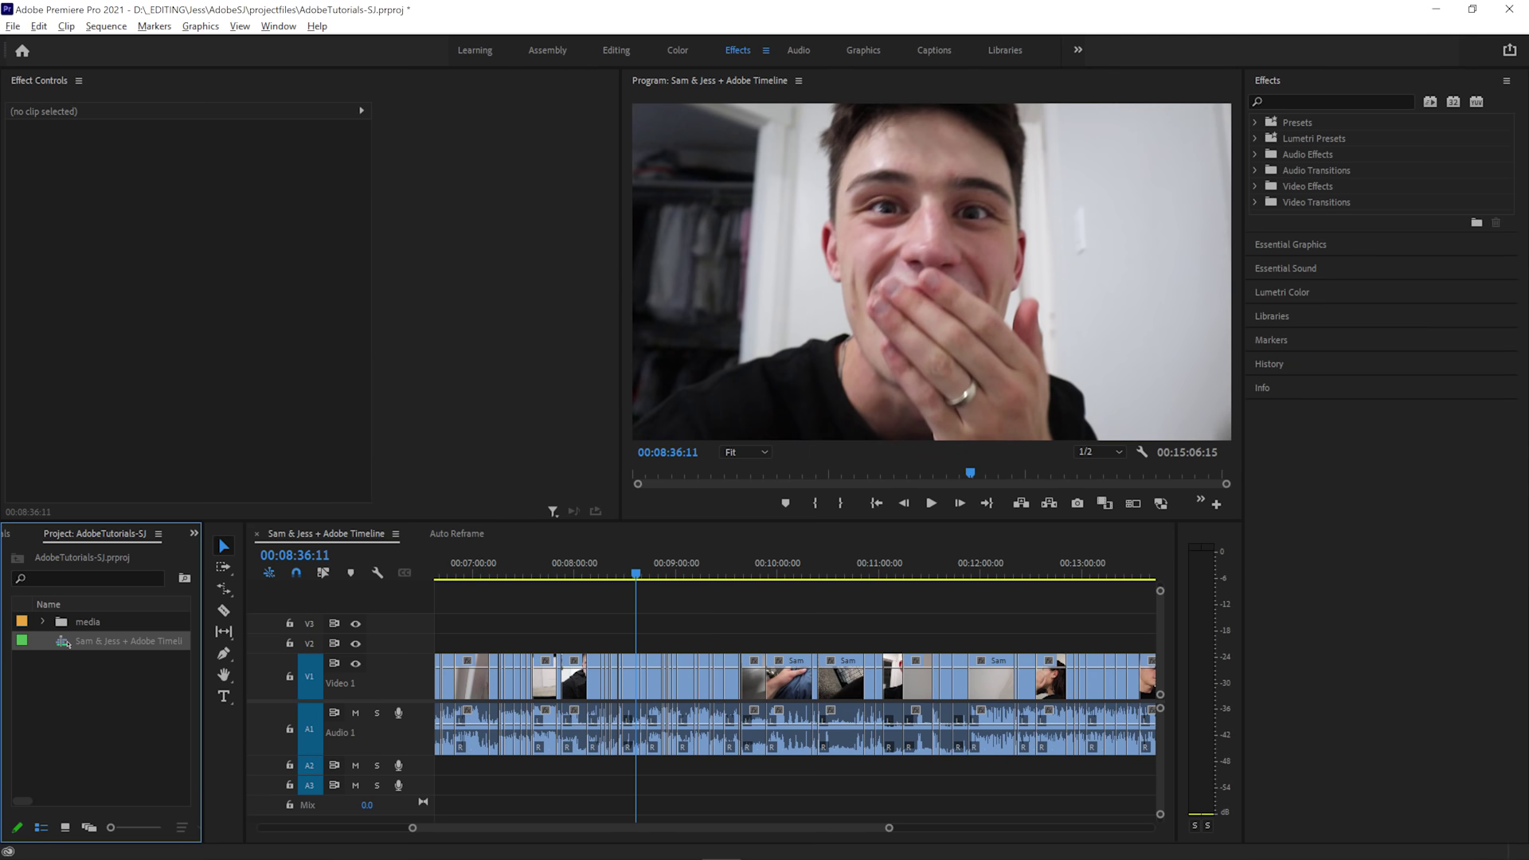
pyautogui.click(107, 26)
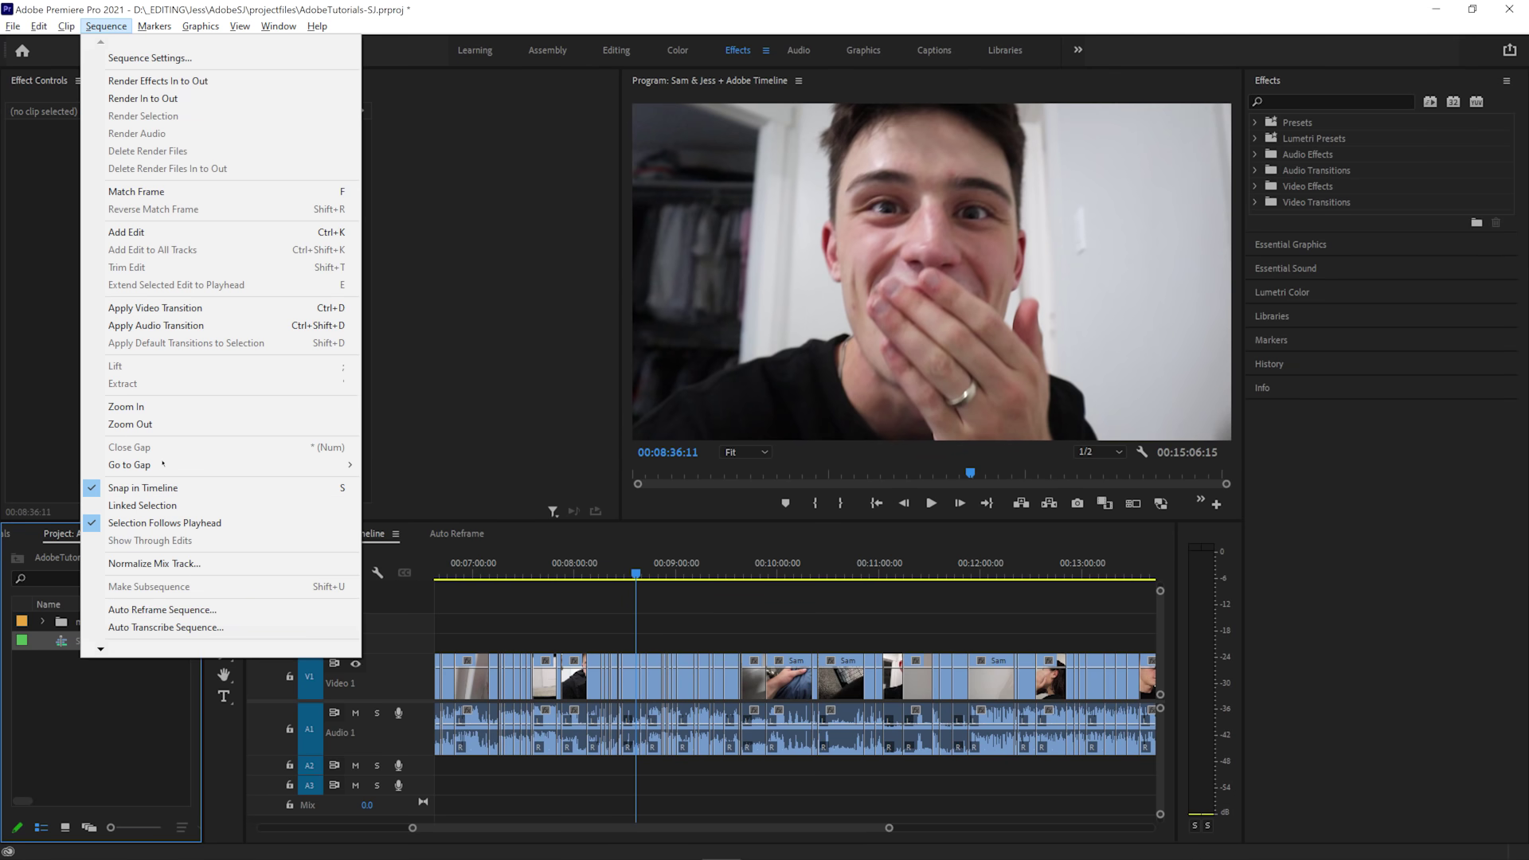
pyautogui.click(262, 617)
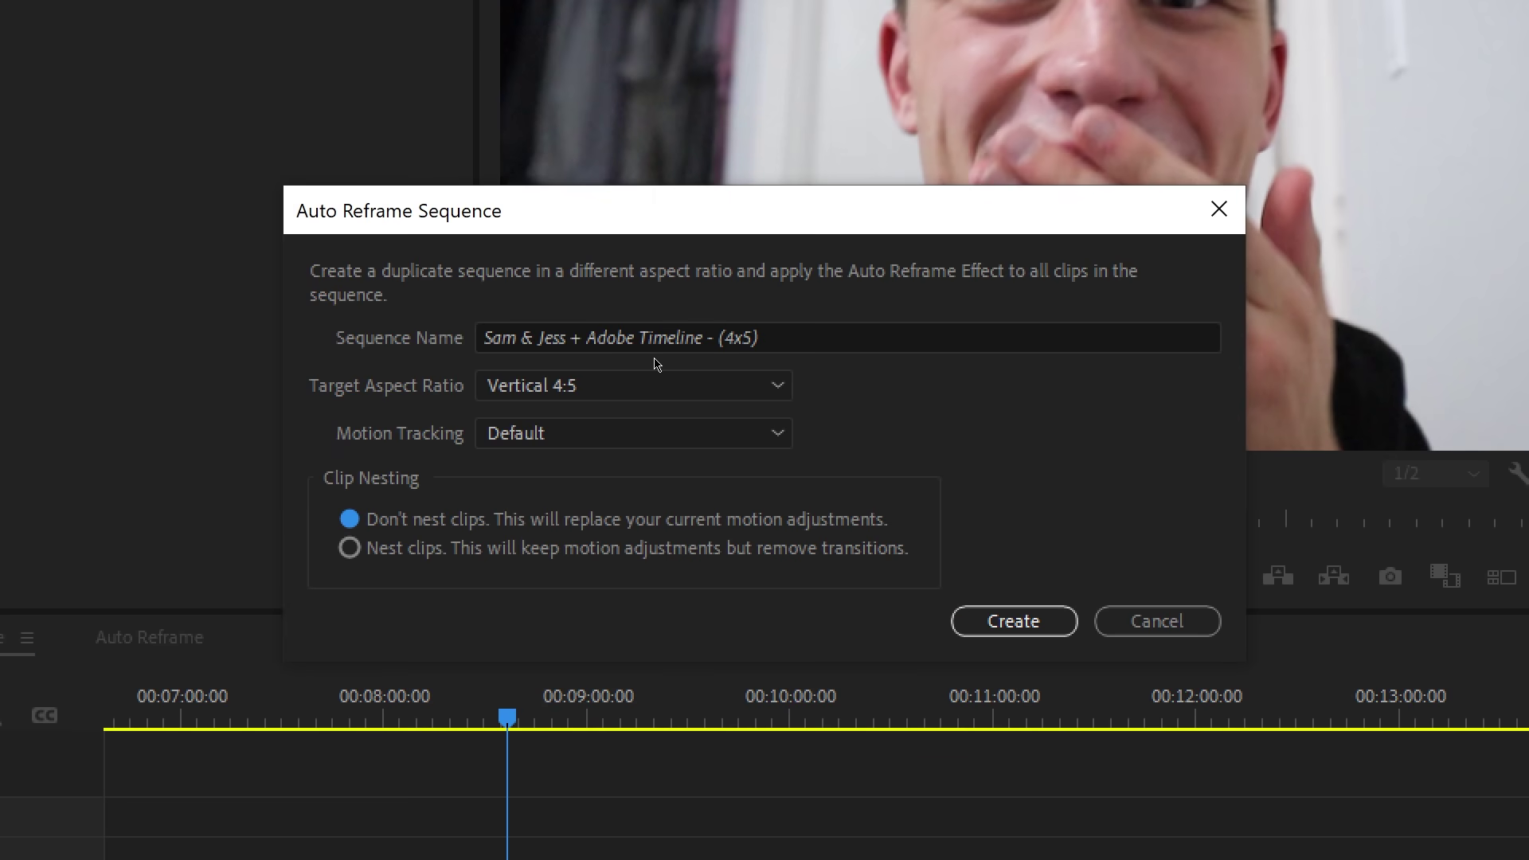
pyautogui.click(658, 390)
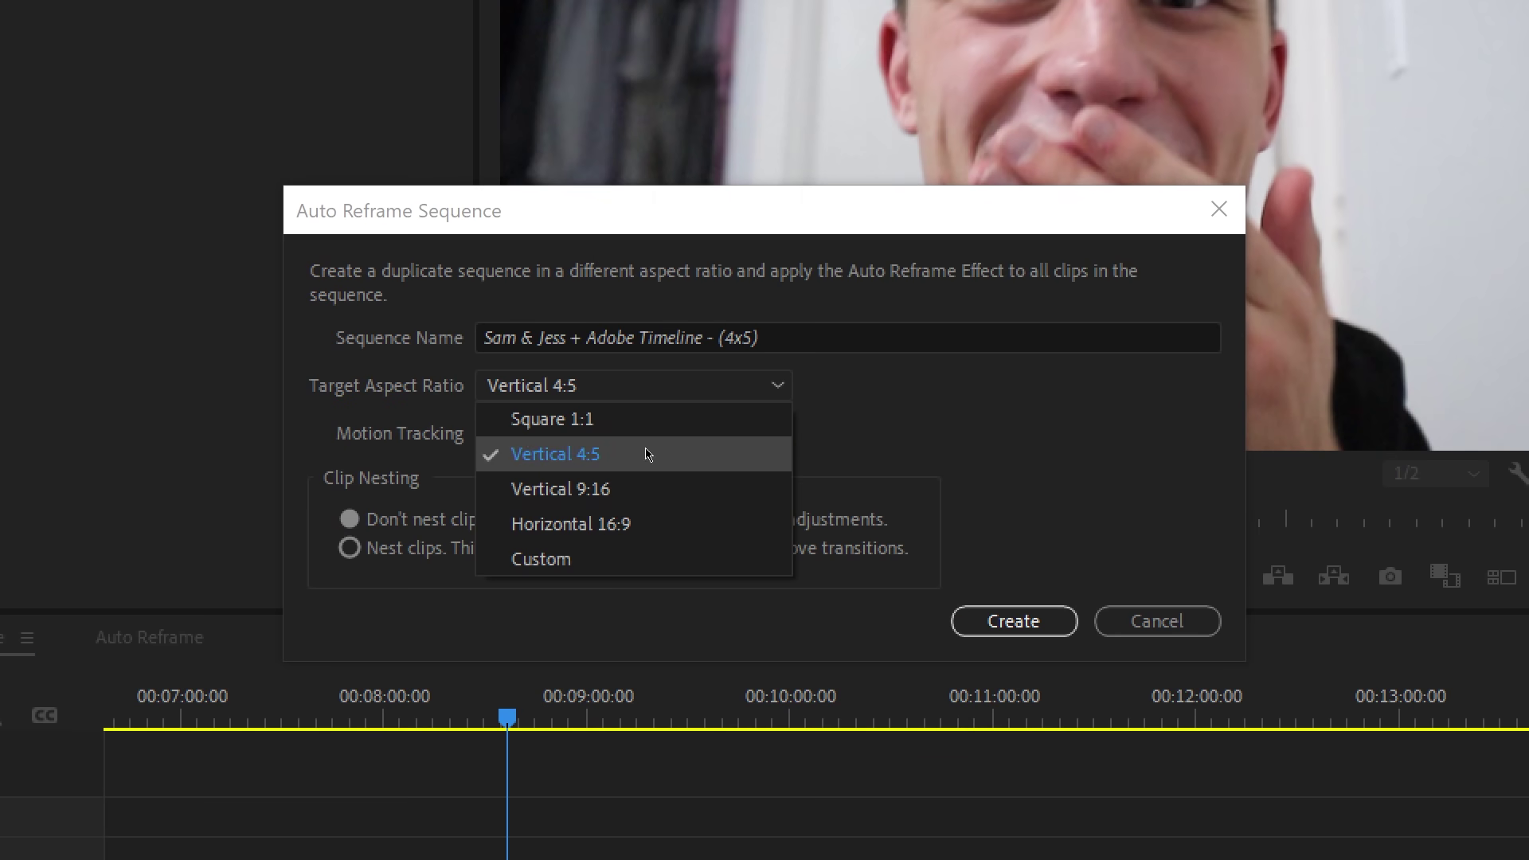
pyautogui.click(655, 567)
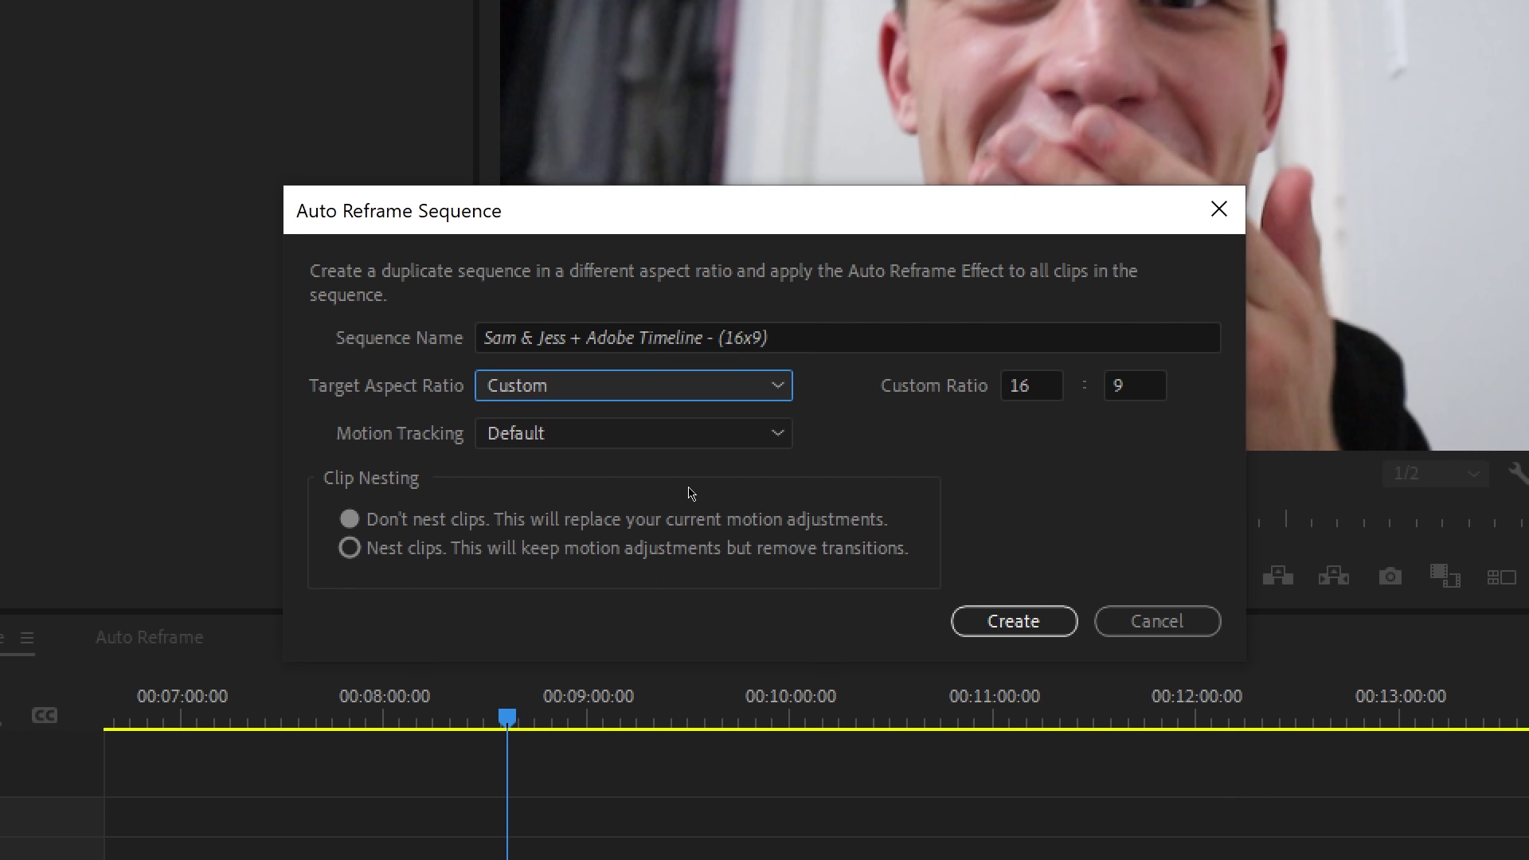
pyautogui.click(663, 390)
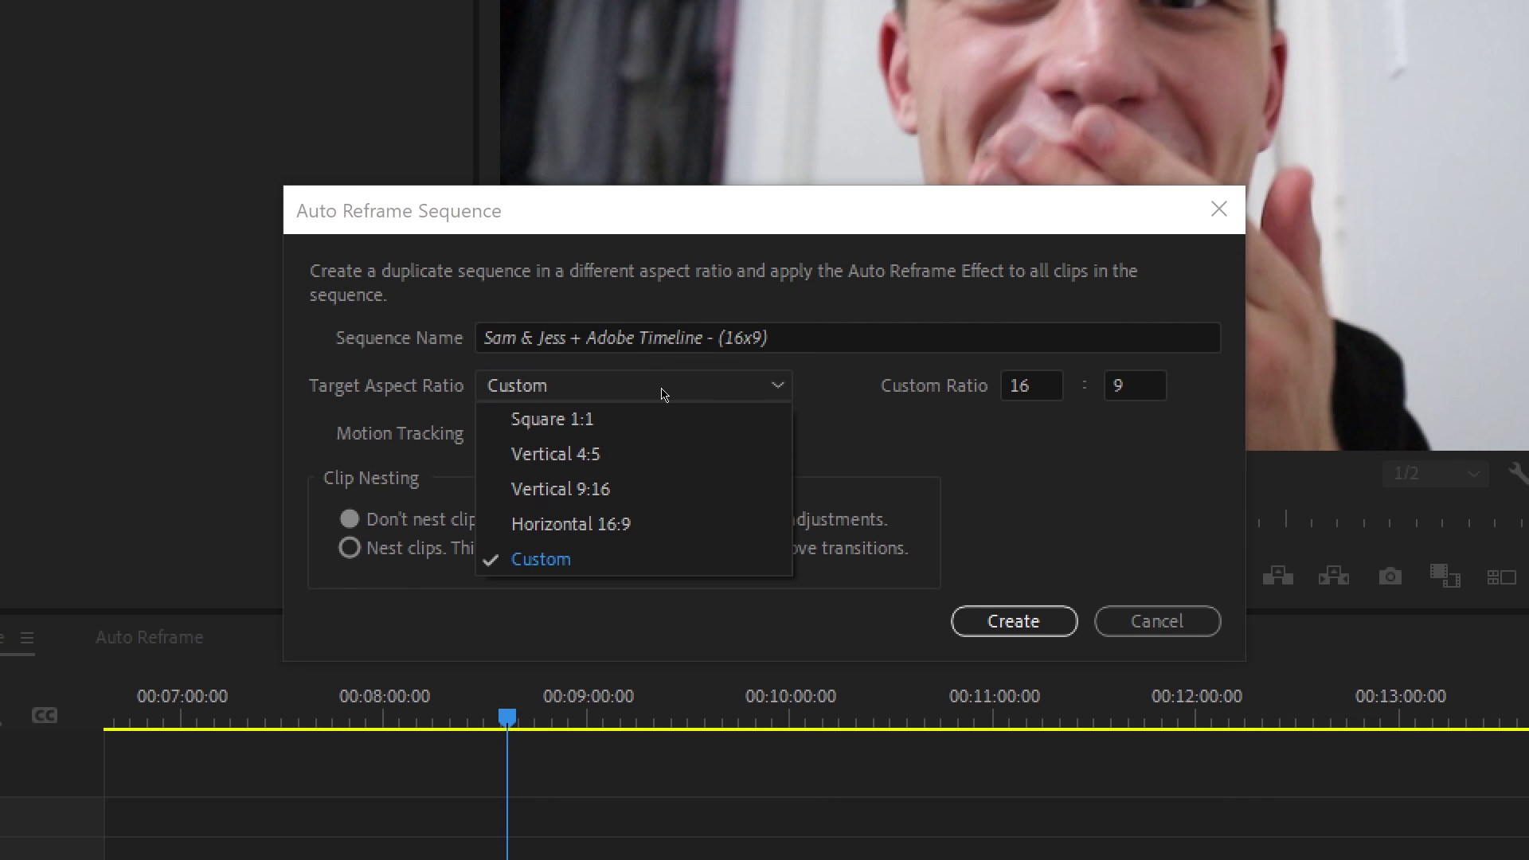
pyautogui.click(637, 454)
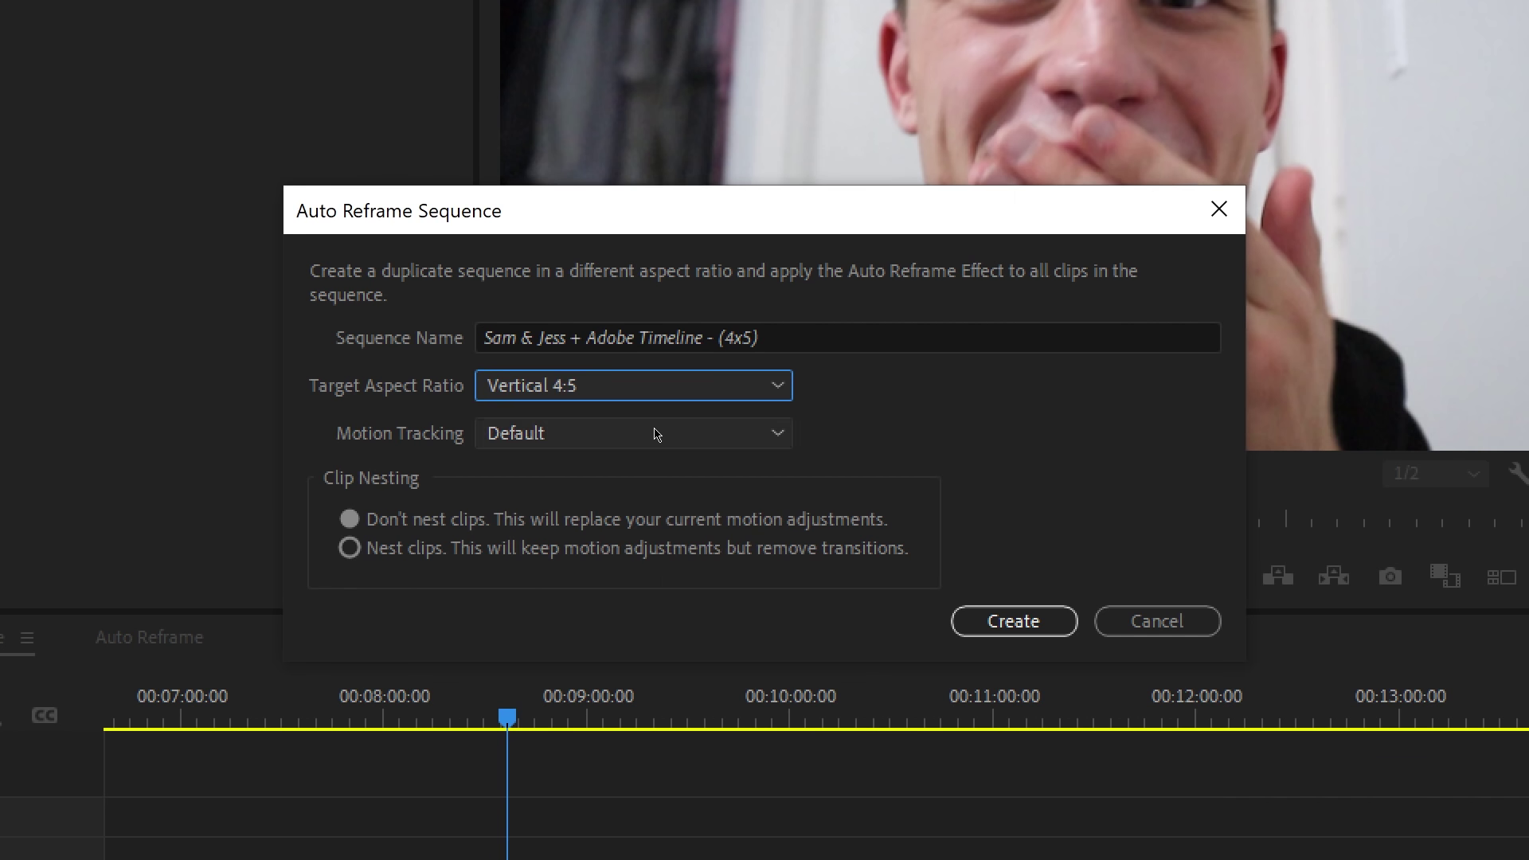
pyautogui.click(655, 434)
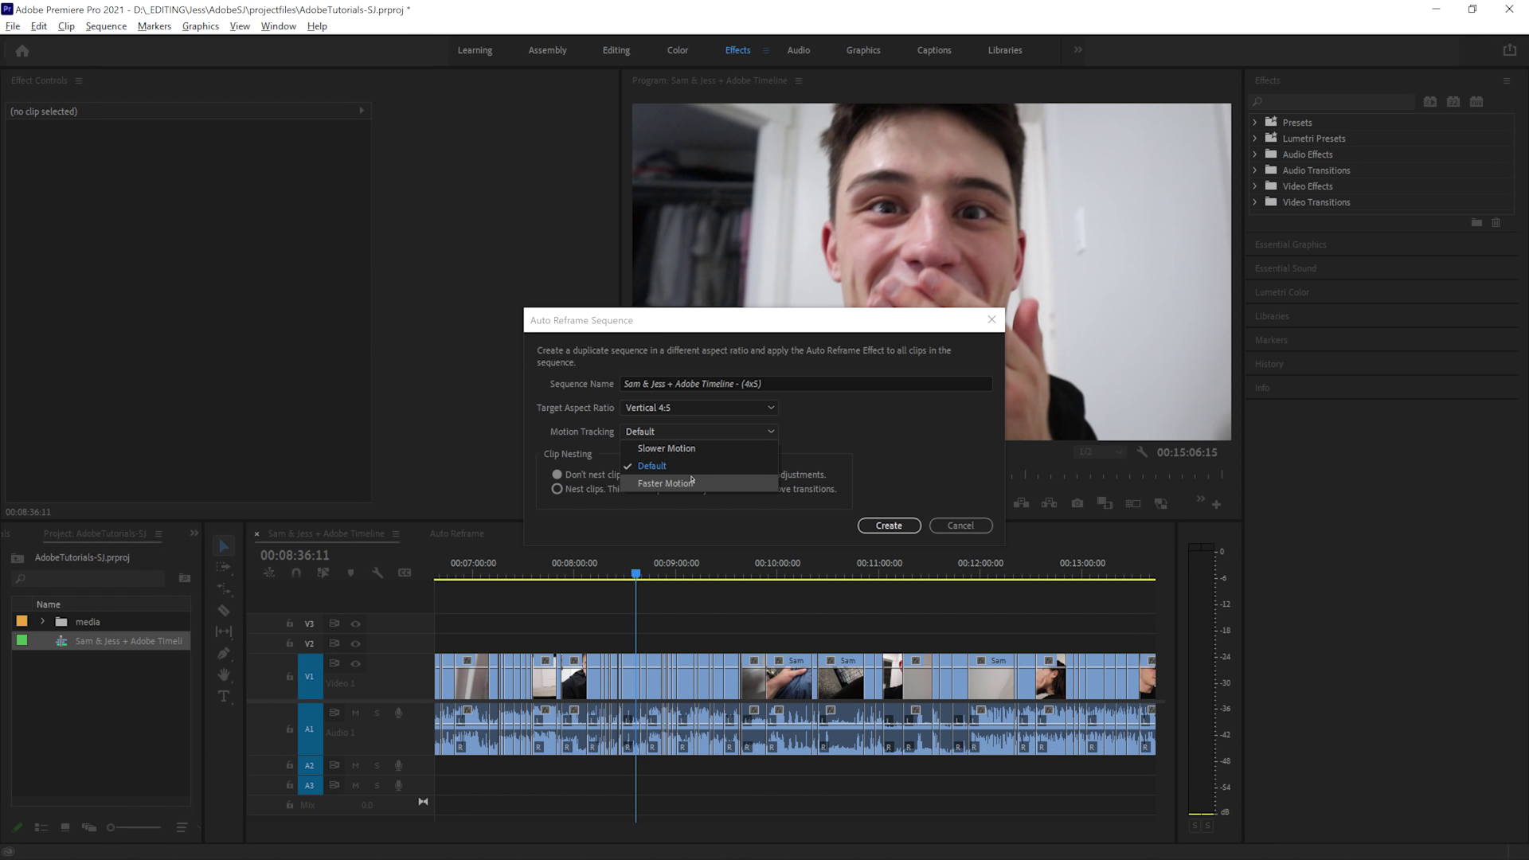
pyautogui.click(727, 484)
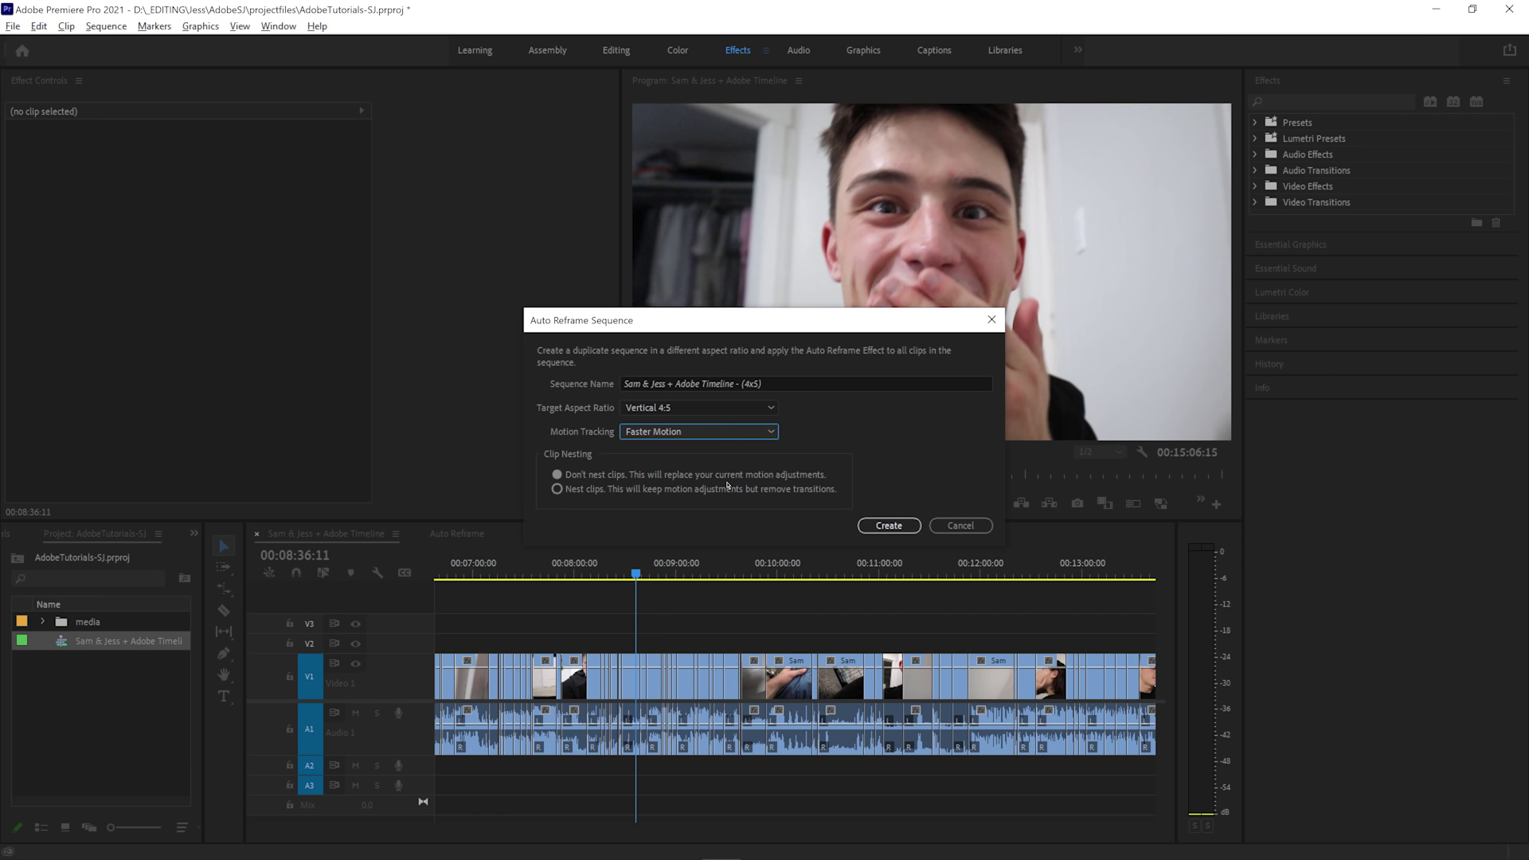
pyautogui.click(875, 526)
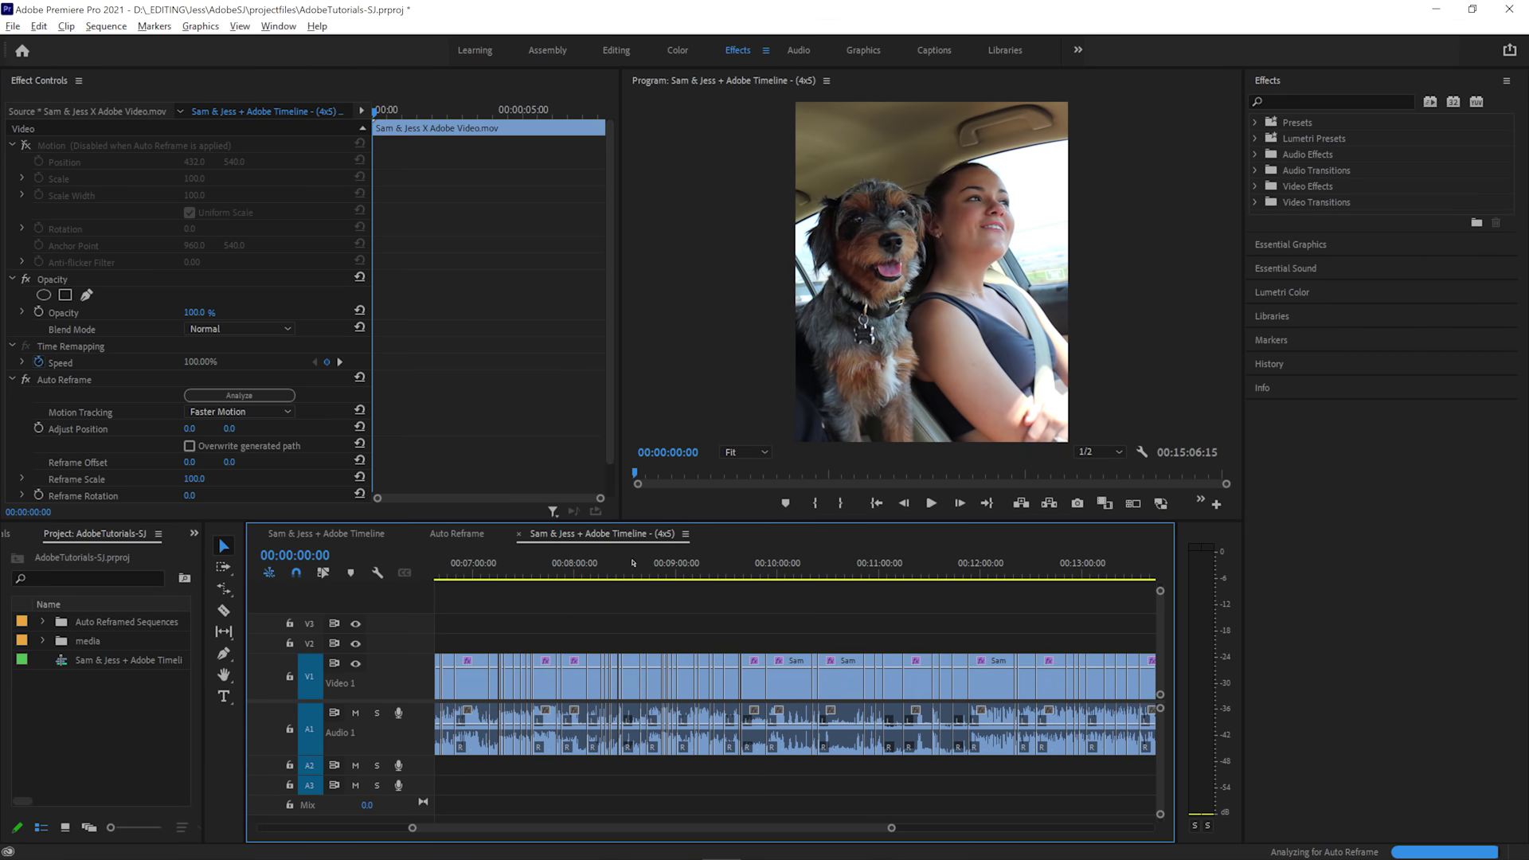
# Step: Deselect clips, play the 4x5 sequence, and maximize the Program Monitor
pyautogui.click(565, 602)
pyautogui.press('space')
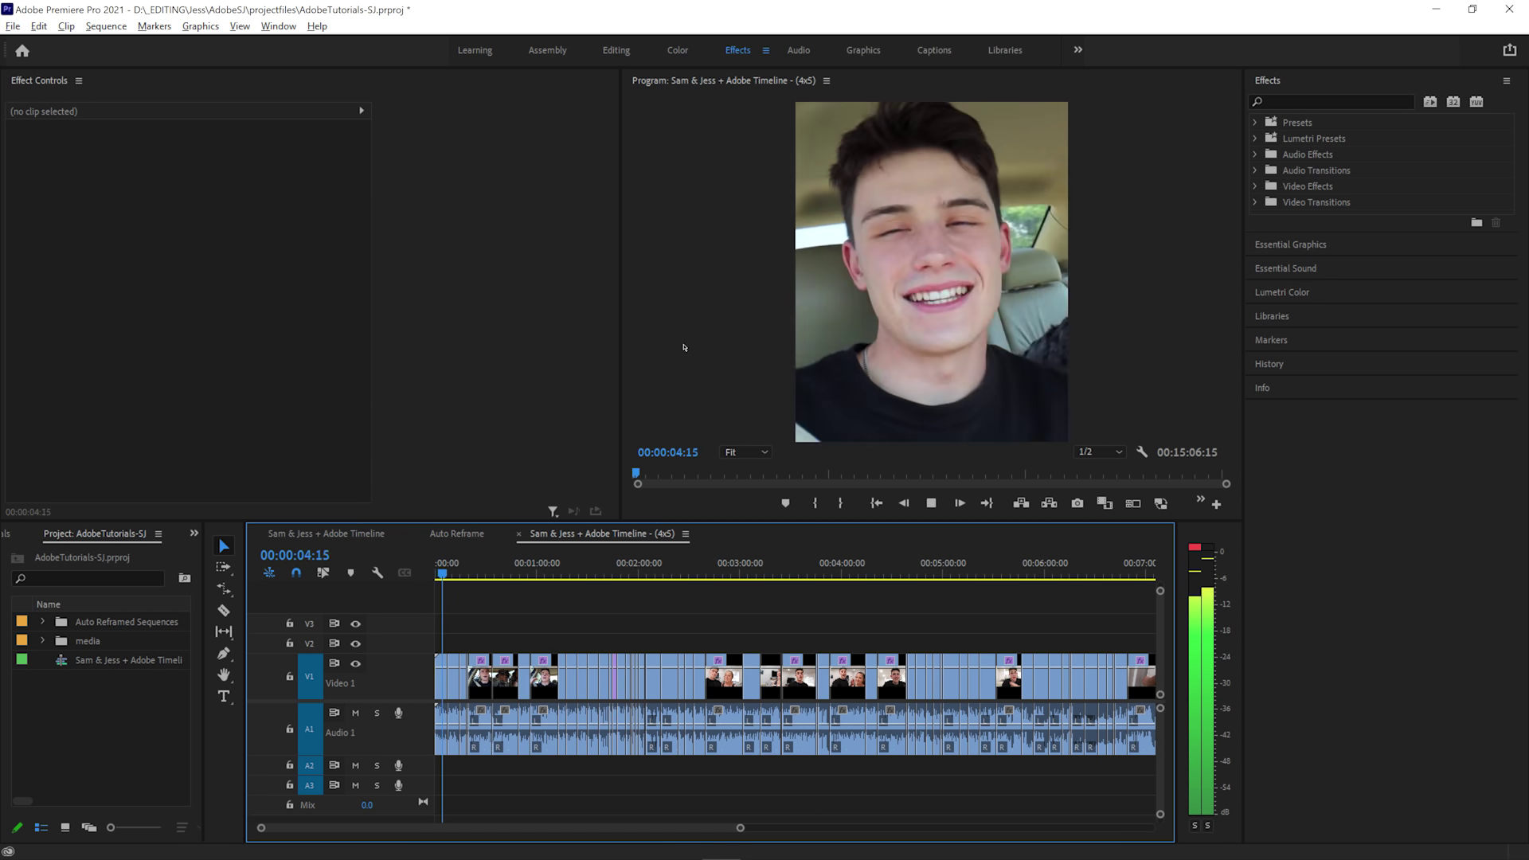
pyautogui.press('`')
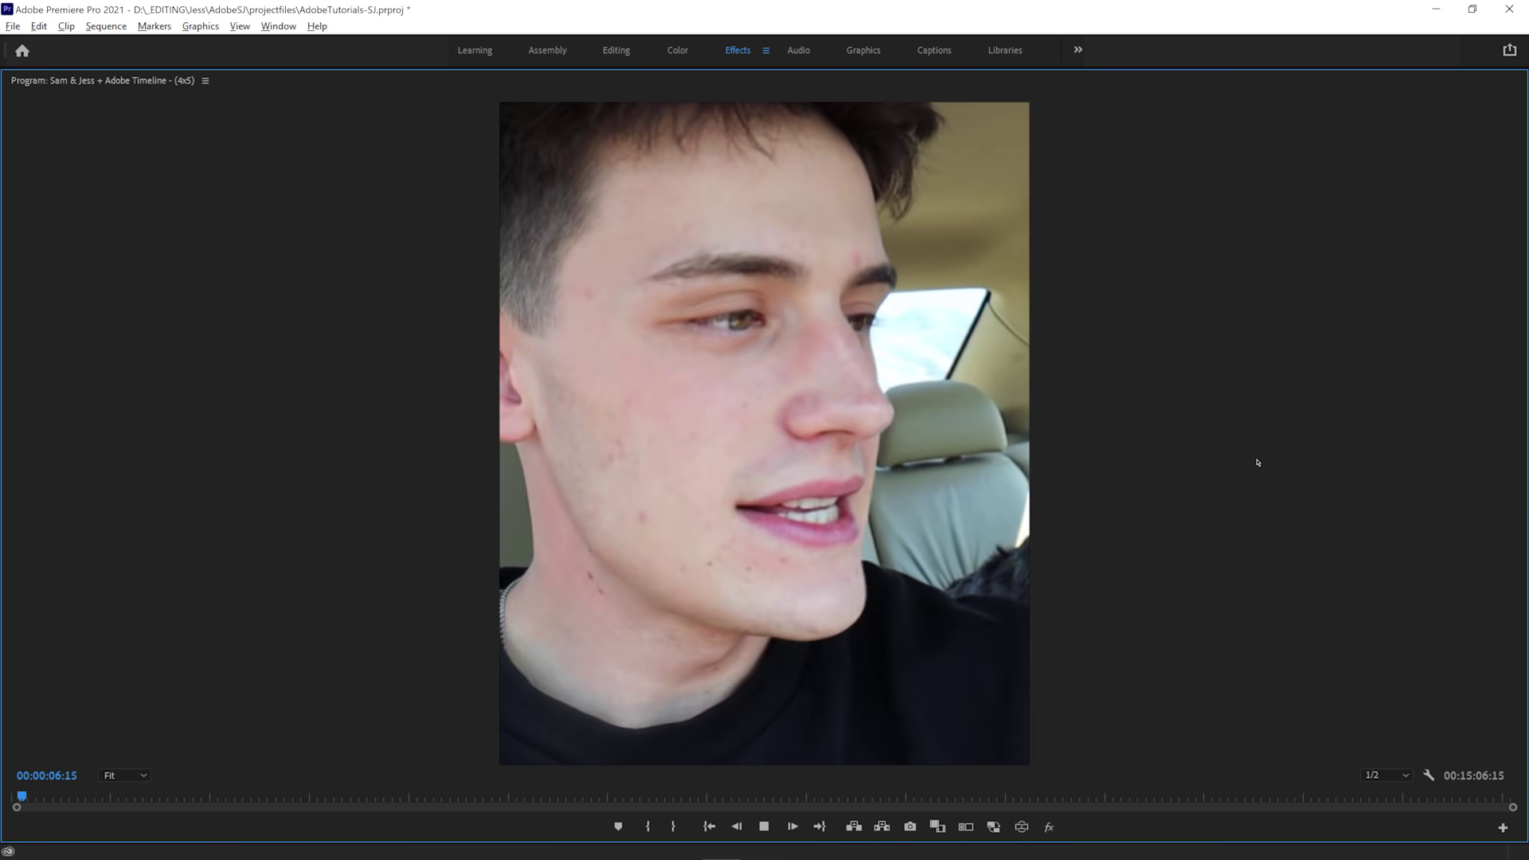